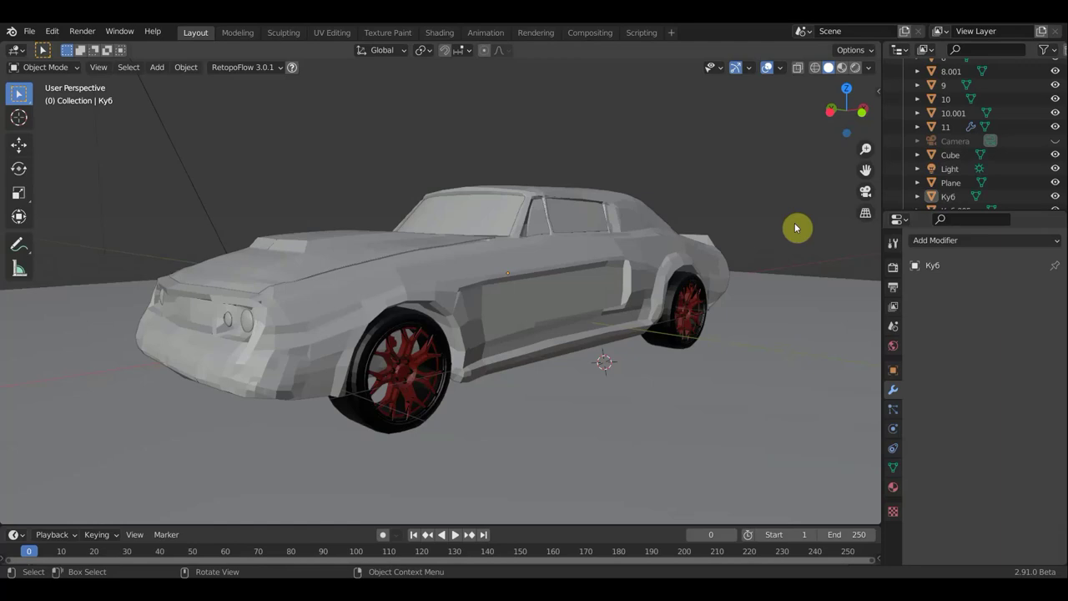
Orbit to a side-on view of the car and check the add-ons list in Preferences
mouse_move(743, 258)
middle_mouse_down()
mouse_move(705, 263)
mouse_move(725, 259)
middle_mouse_up()
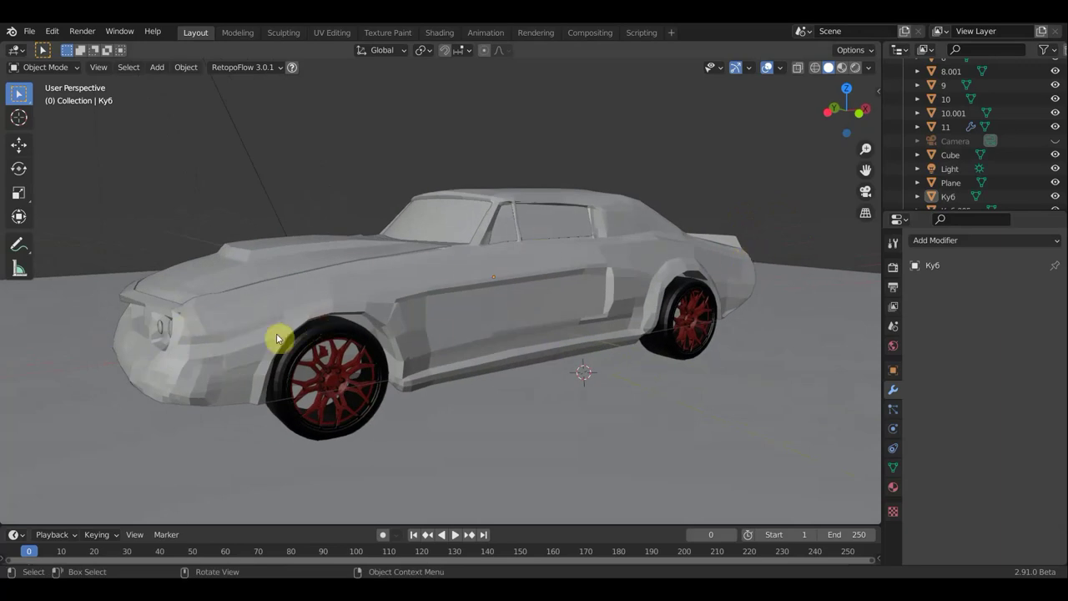
mouse_move(271, 335)
middle_mouse_down()
mouse_move(245, 336)
mouse_move(284, 333)
middle_mouse_up()
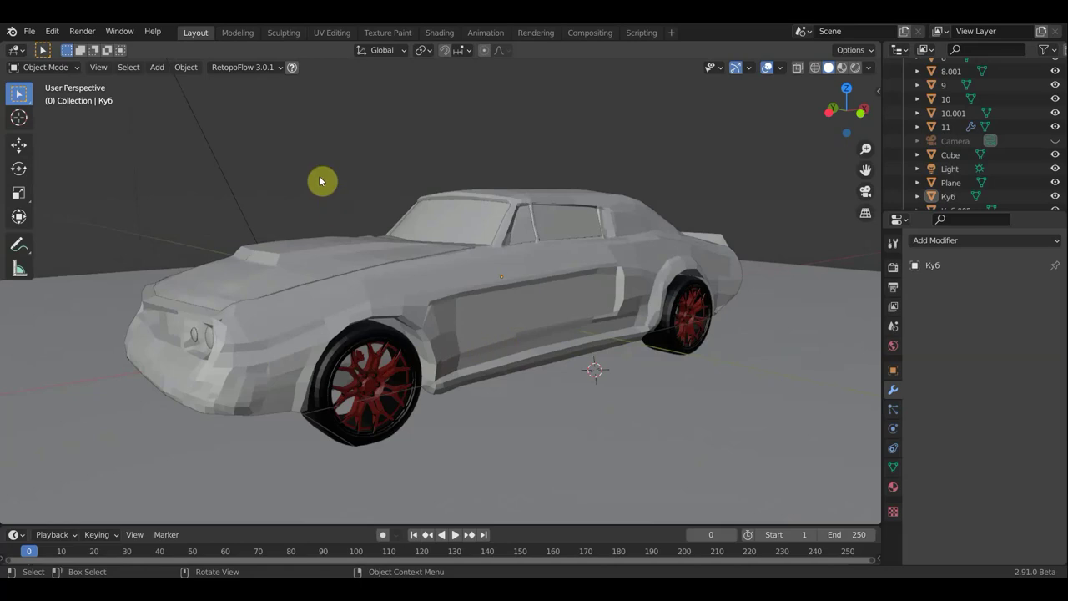
left_click(64, 34)
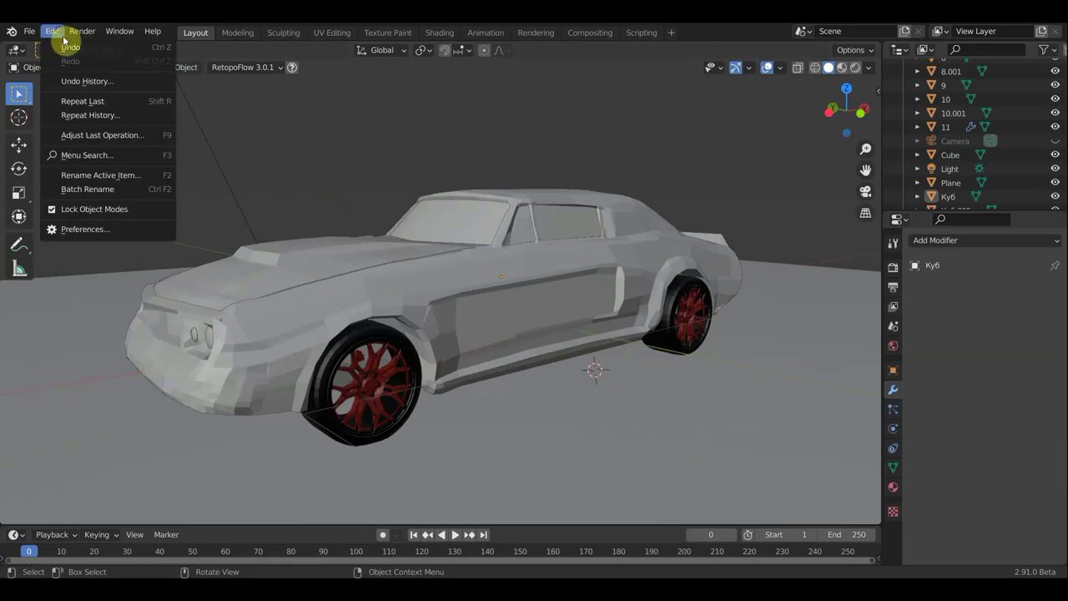
left_click(44, 31)
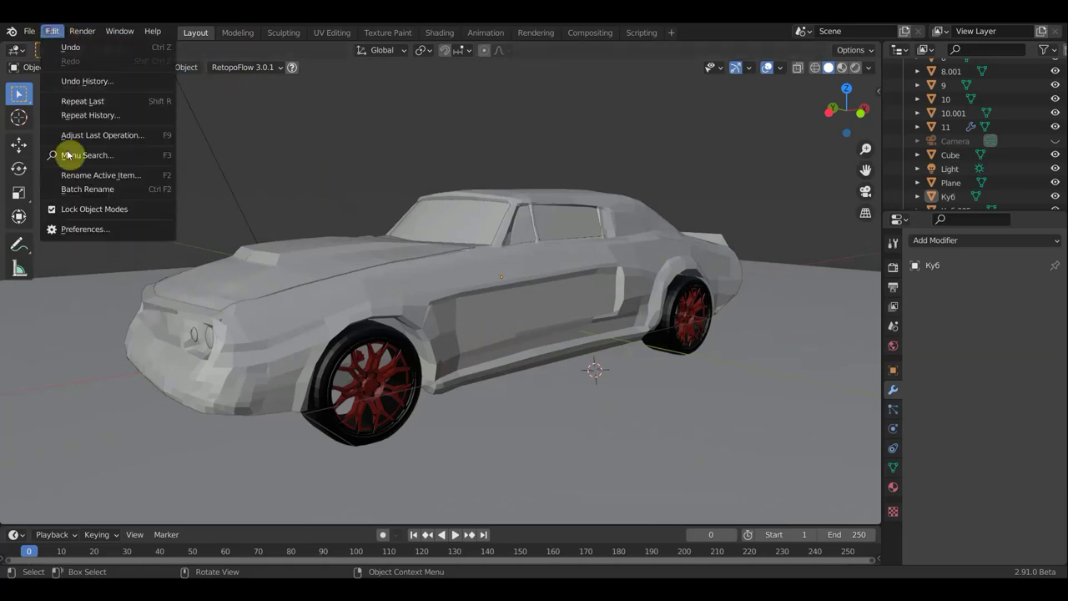
left_click(98, 231)
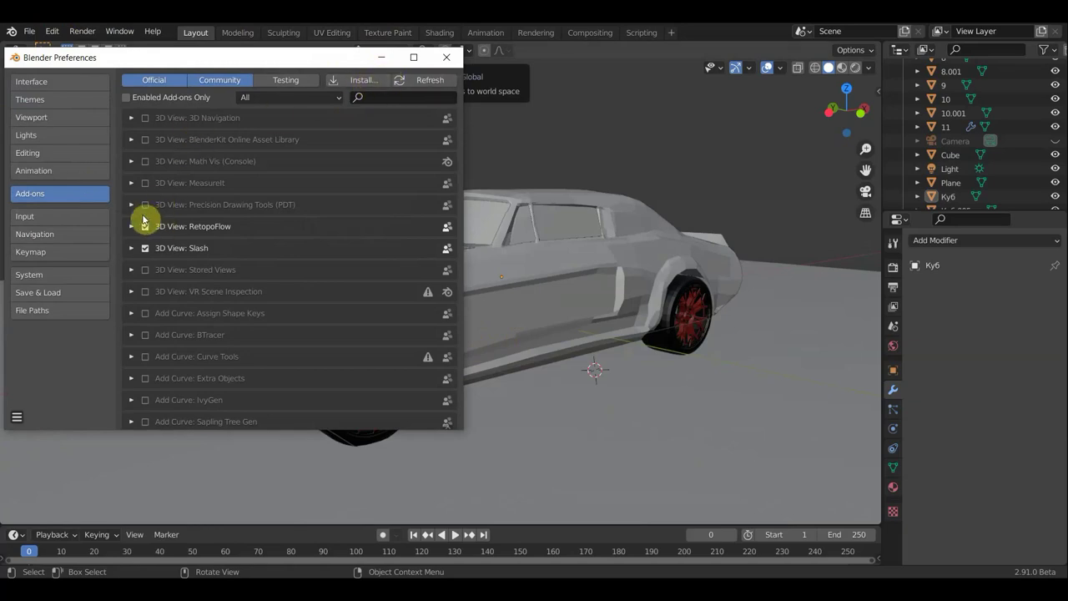
left_click(447, 57)
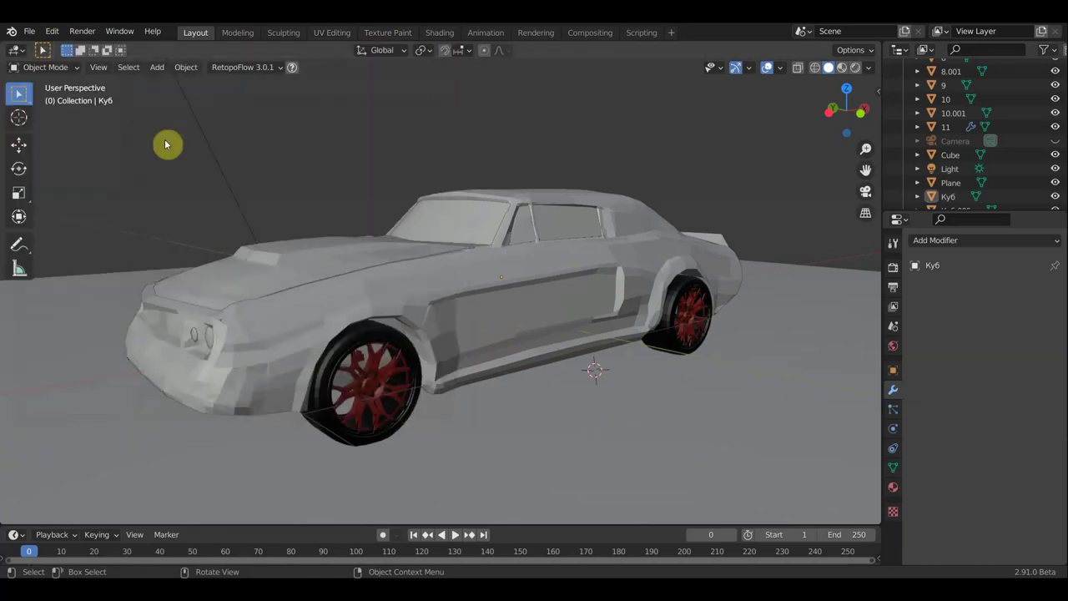
Start RetopoFlow 3.0.1 with RF: Create new target, read the welcome help and close it
left_click(234, 69)
left_click(142, 100)
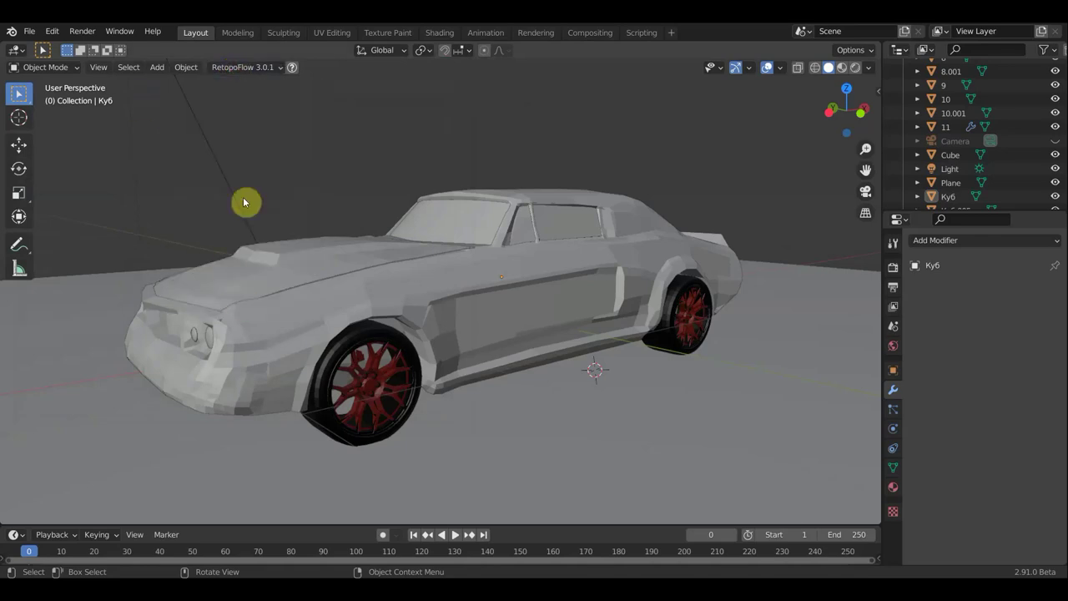
left_click(238, 70)
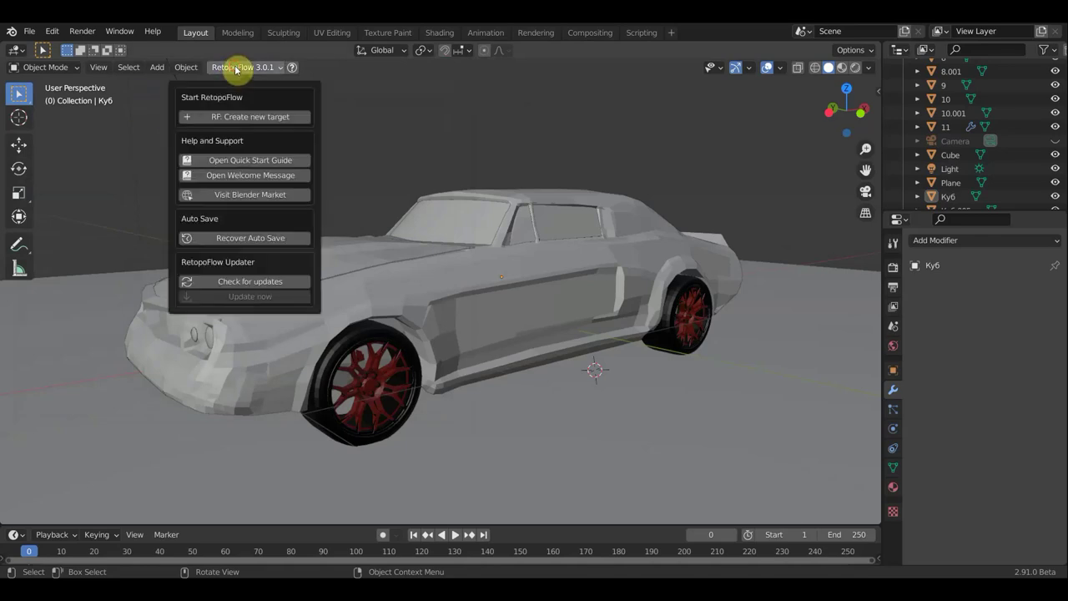
left_click(248, 120)
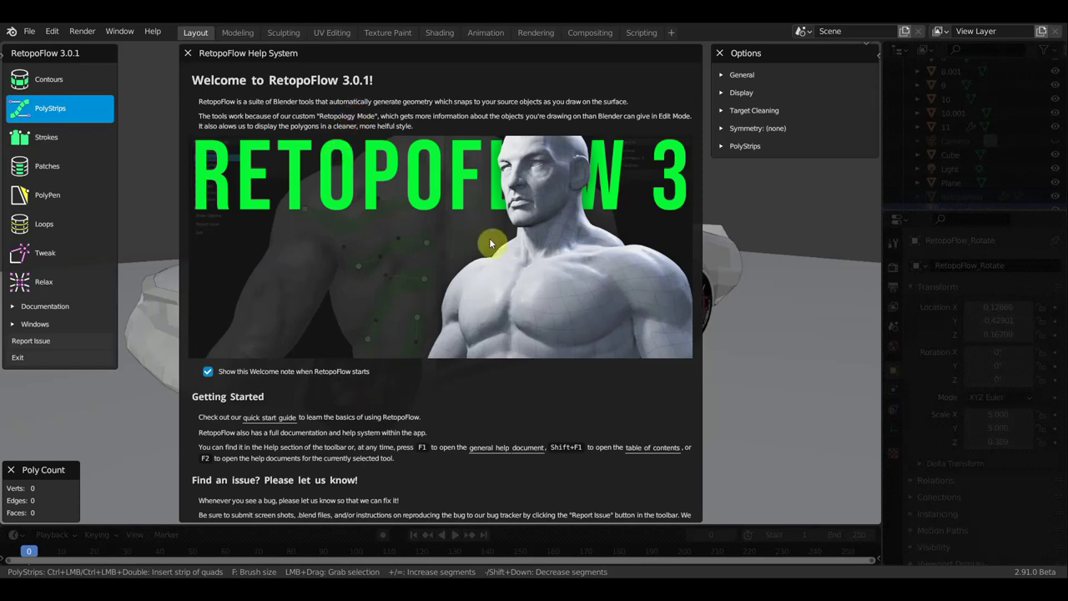
scroll(440, 362, "down", 5)
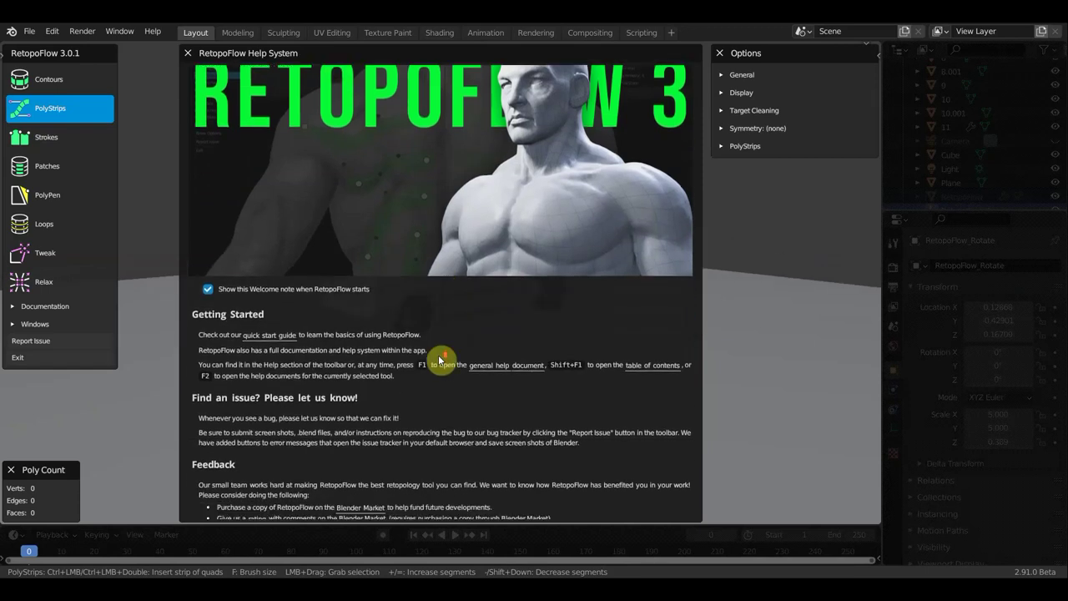
scroll(439, 362, "down", 3)
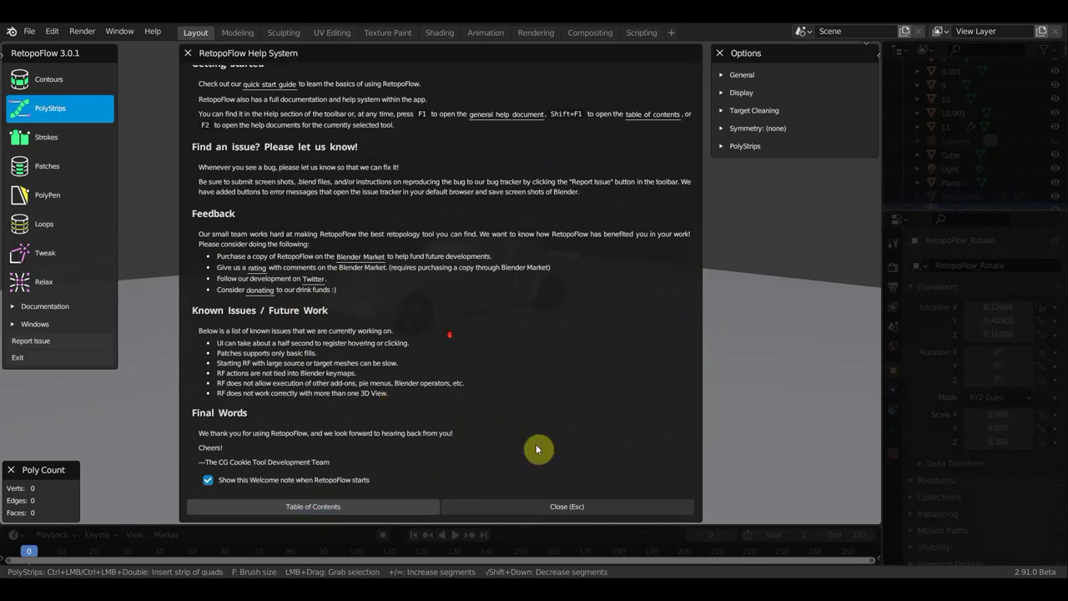
left_click(687, 502)
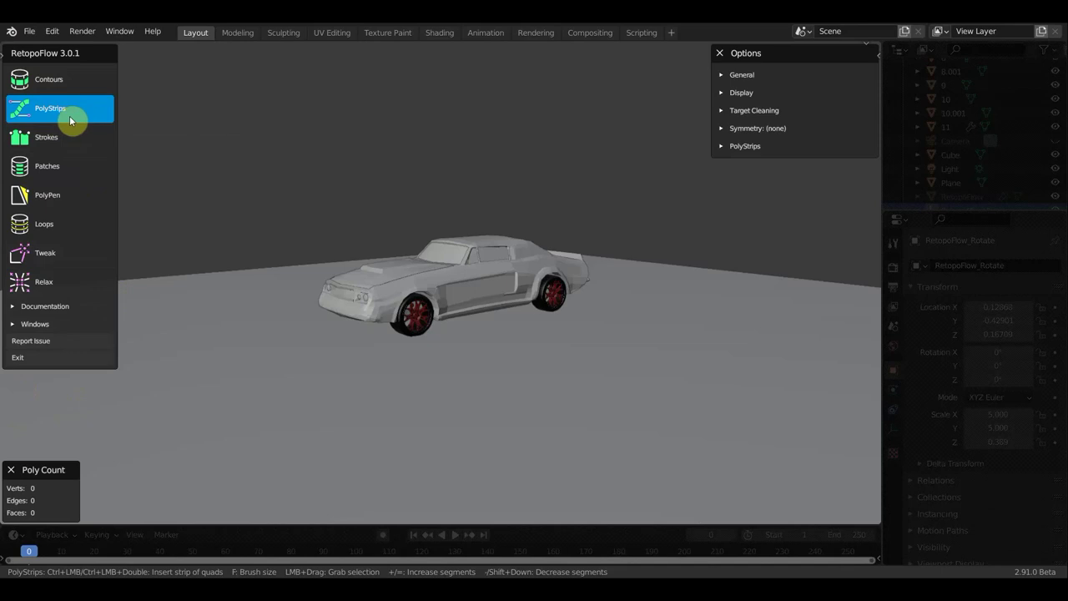
Orbit the car slightly to face its side, then exit RetopoFlow
scroll(518, 289, "up", 5)
scroll(517, 296, "down", 3)
scroll(466, 284, "up", 2)
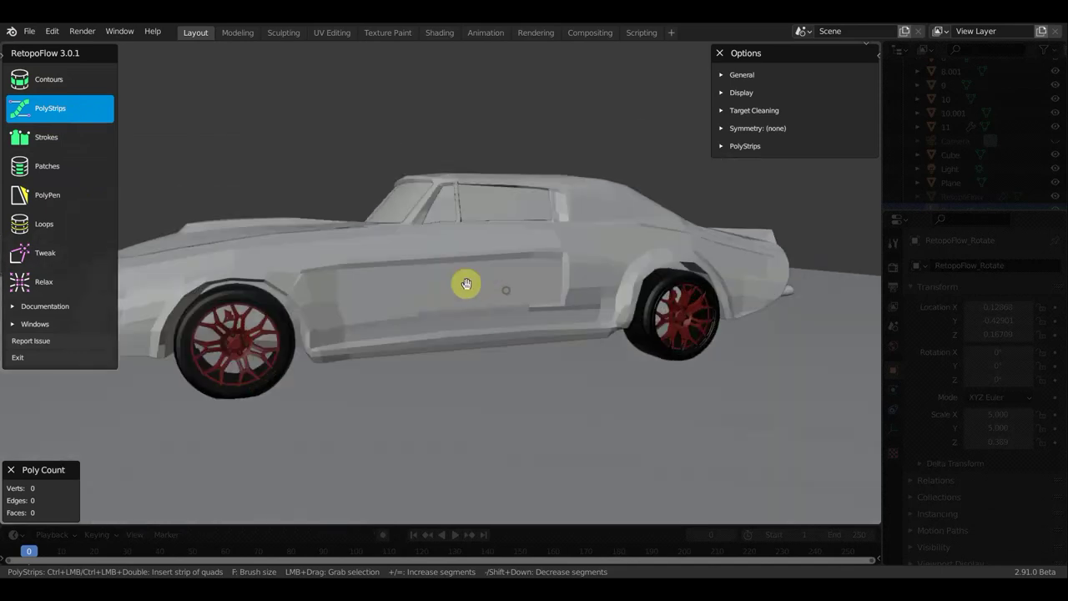
middle_click_drag(465, 283, 487, 291)
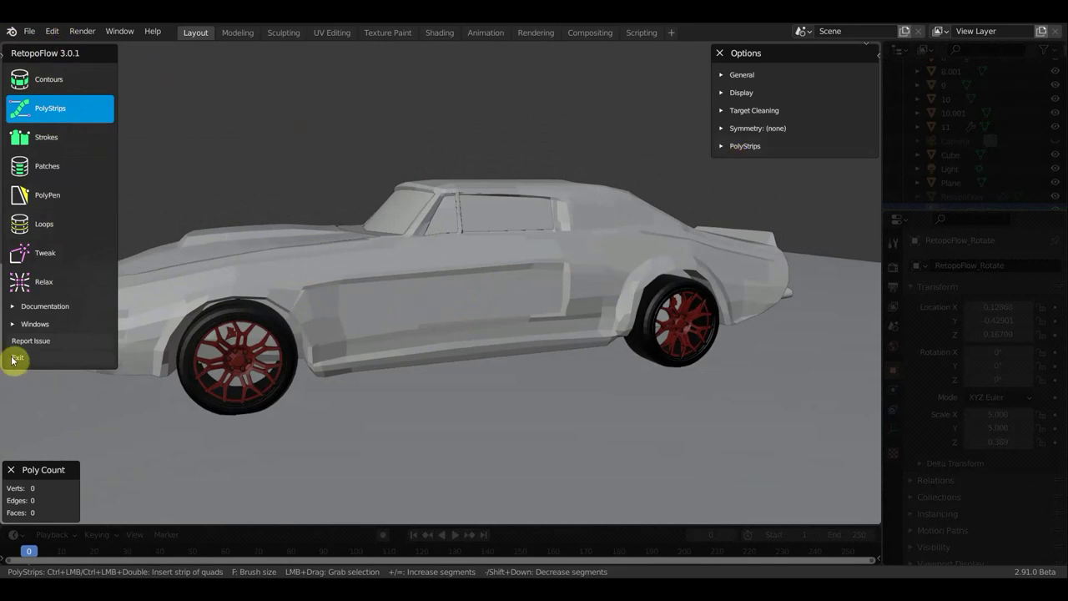
left_click(95, 364)
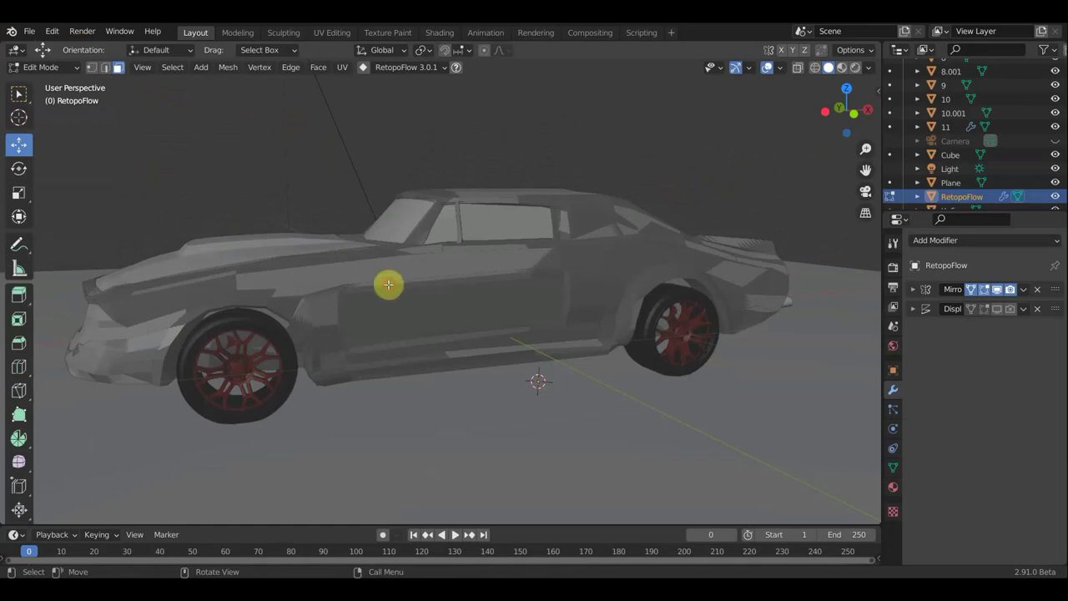
Switch back to Object Mode, select the car body, and reopen the RetopoFlow start options
left_click(46, 67)
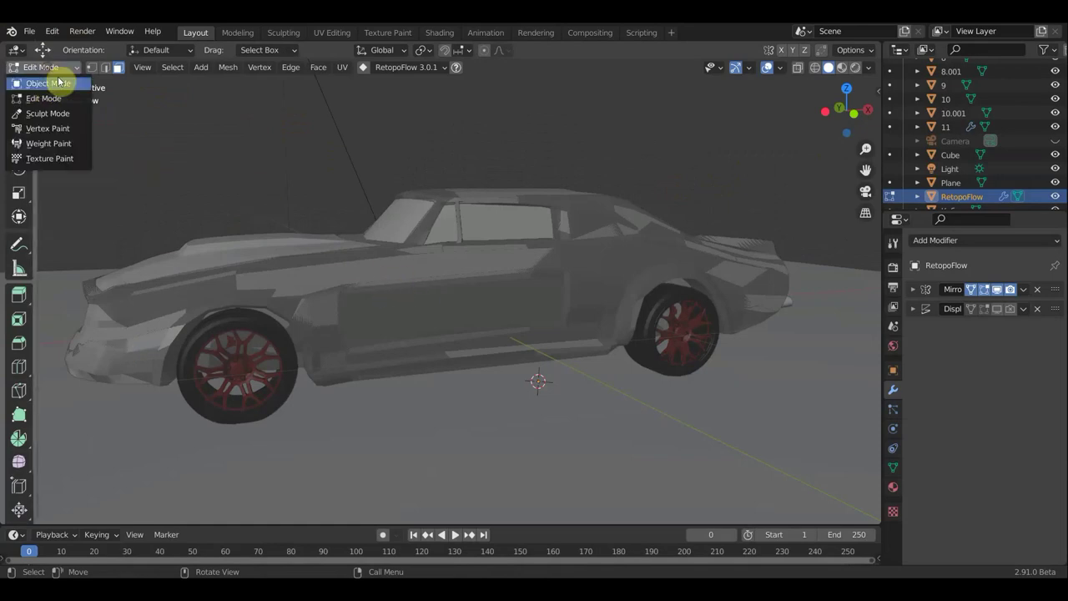
left_click(50, 75)
left_click(373, 279)
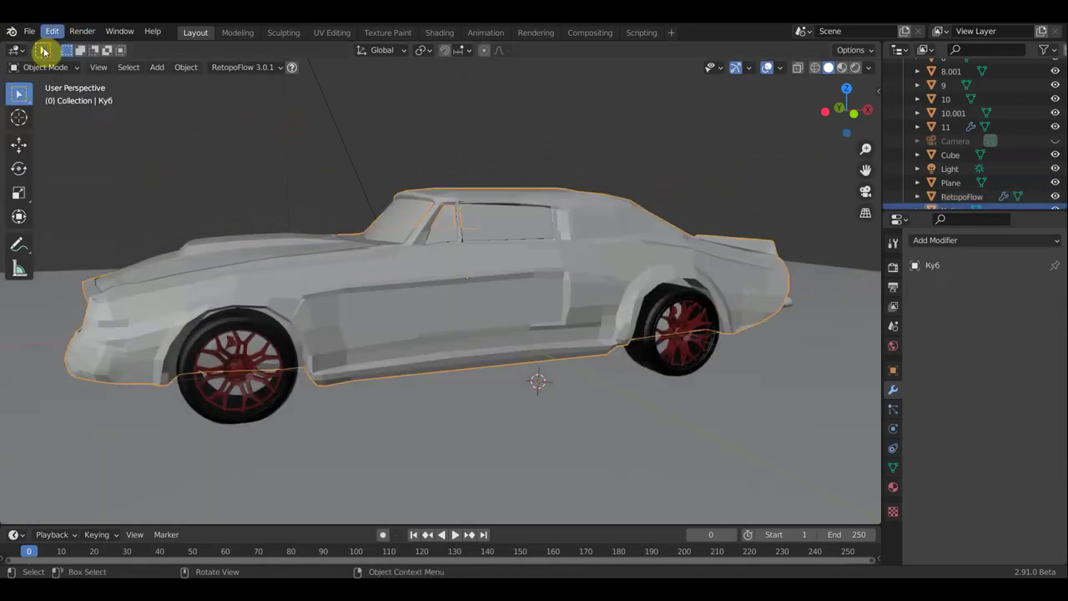
left_click(246, 68)
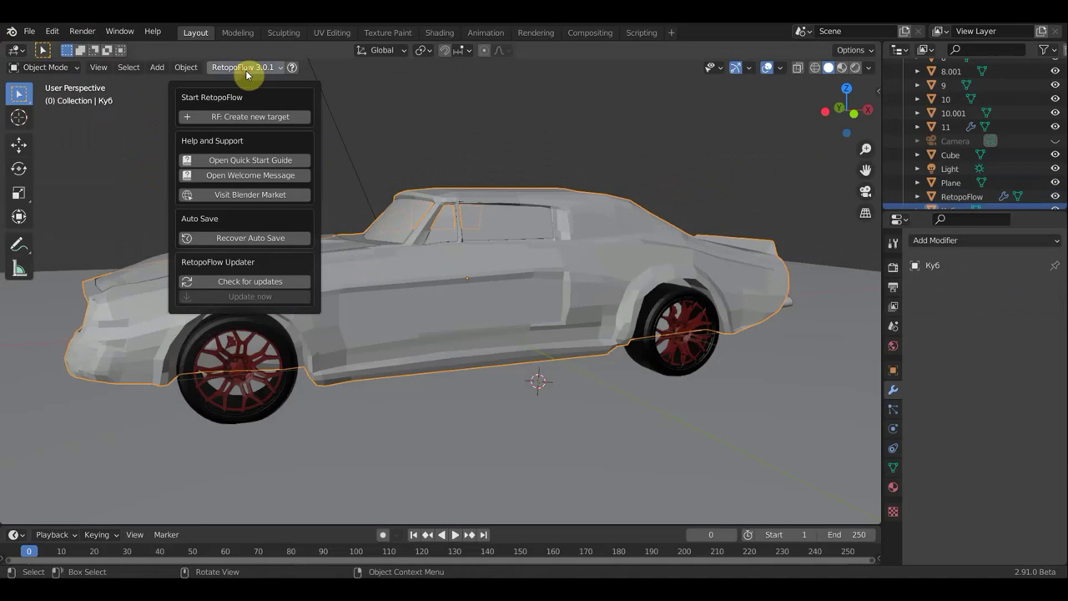
Start RetopoFlow on a new target, untick 'Show this Welcome note when RetopoFlow starts', and close the help
left_click(255, 121)
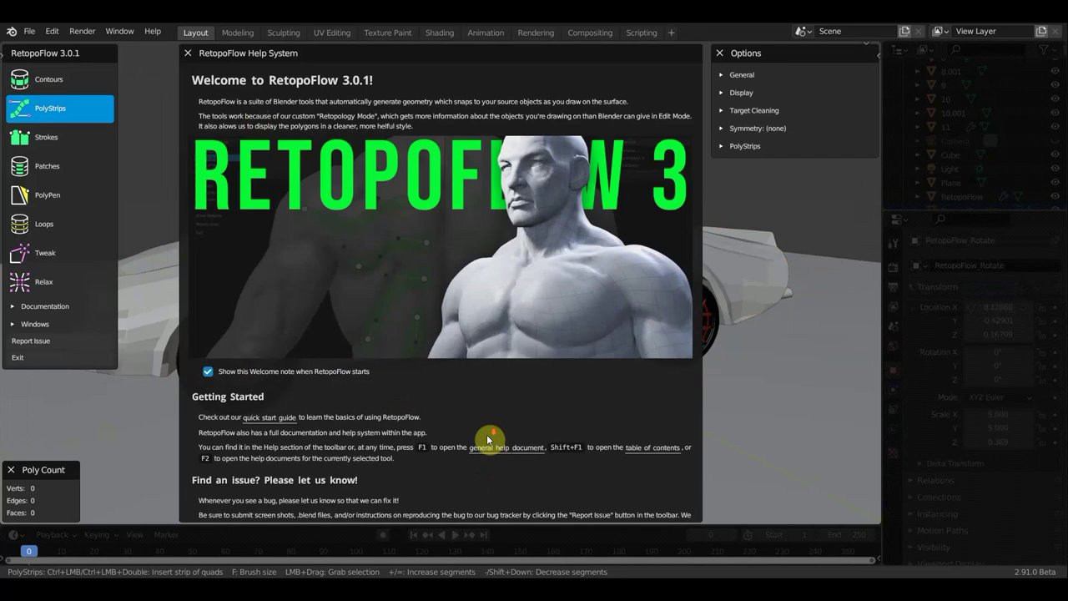
scroll(489, 437, "down", 3)
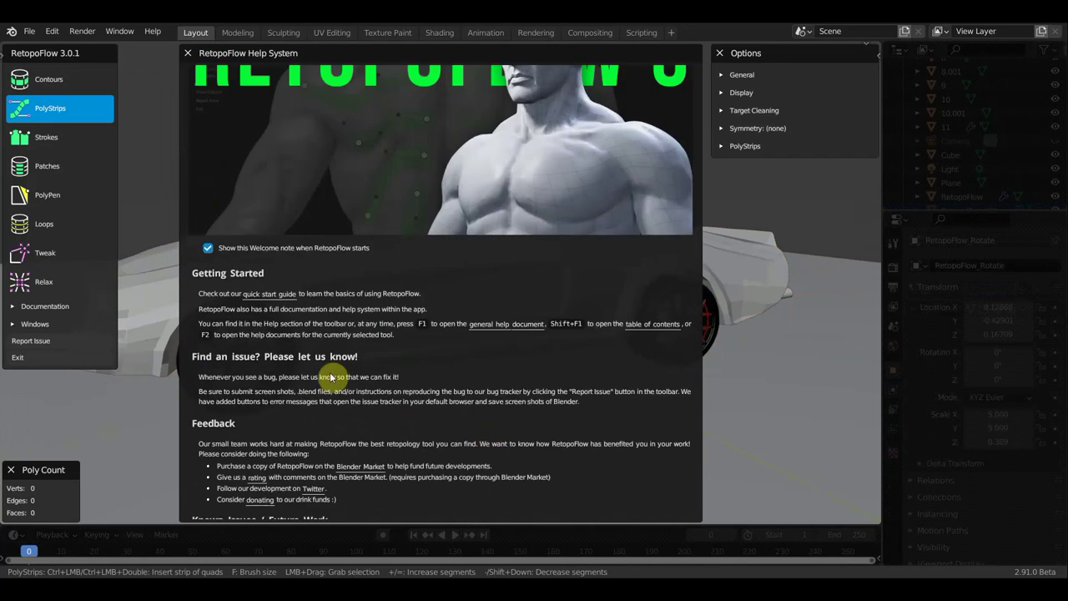
left_click(208, 250)
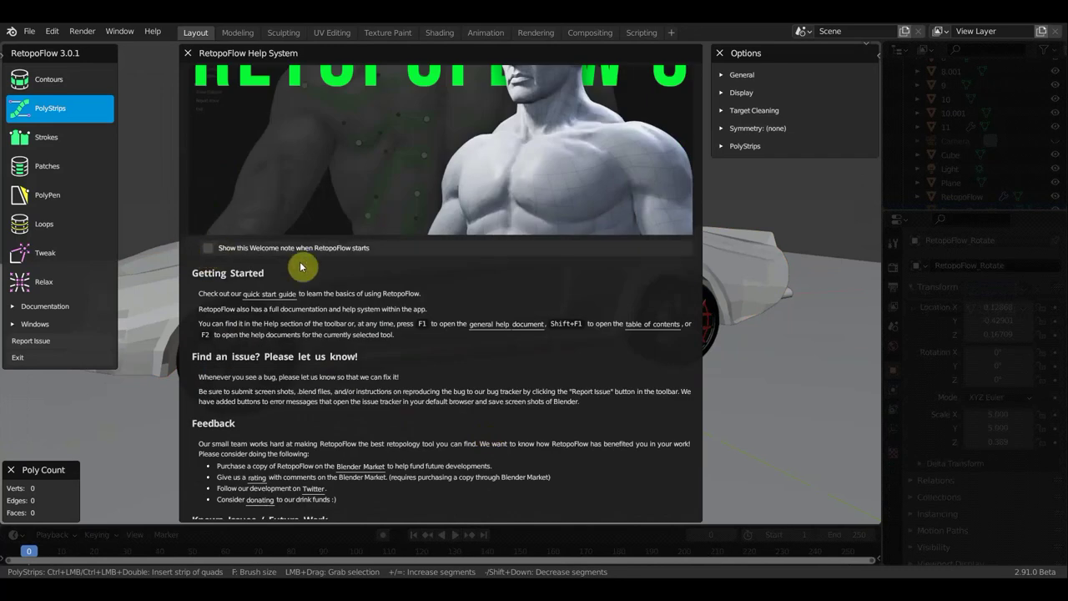
scroll(284, 267, "down", 2)
scroll(306, 337, "down", 3)
scroll(306, 338, "down", 1)
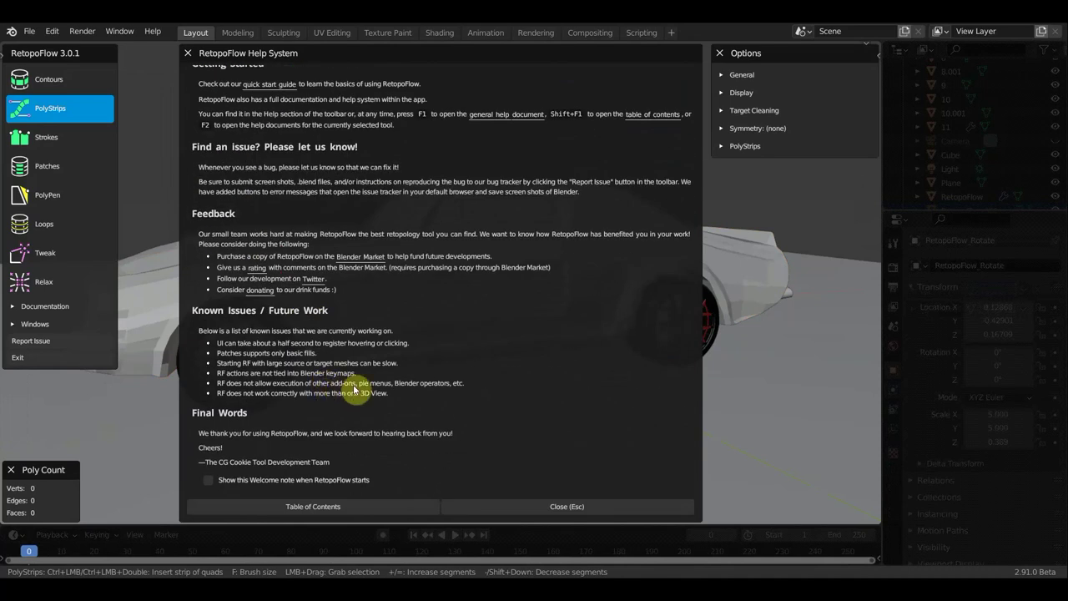
left_click(561, 508)
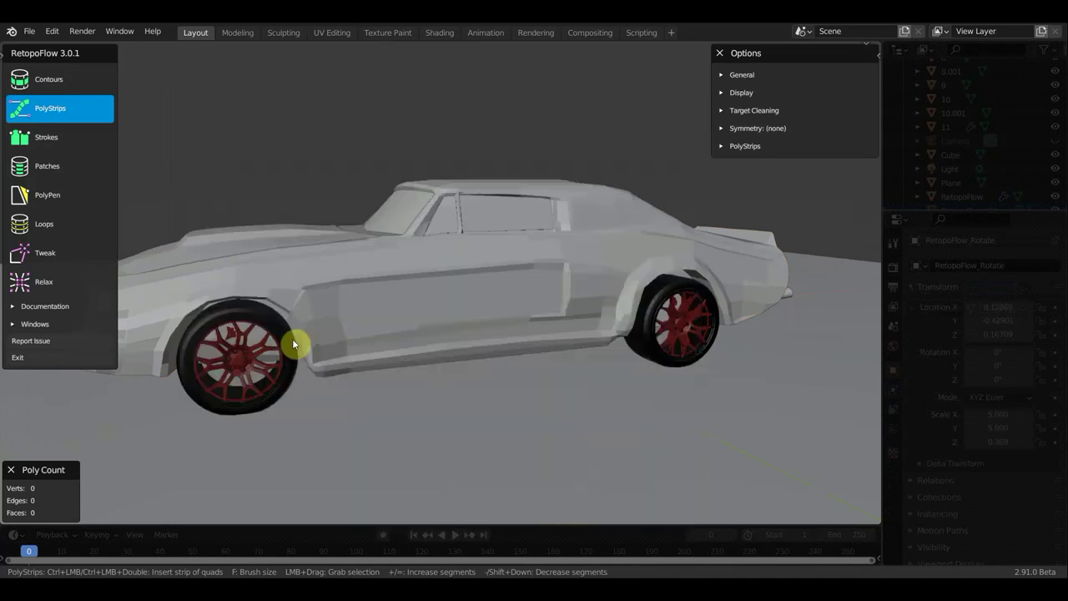
With Contours, stroke along the car's side from front bumper to rear wheel, producing 15 faces
left_click(48, 83)
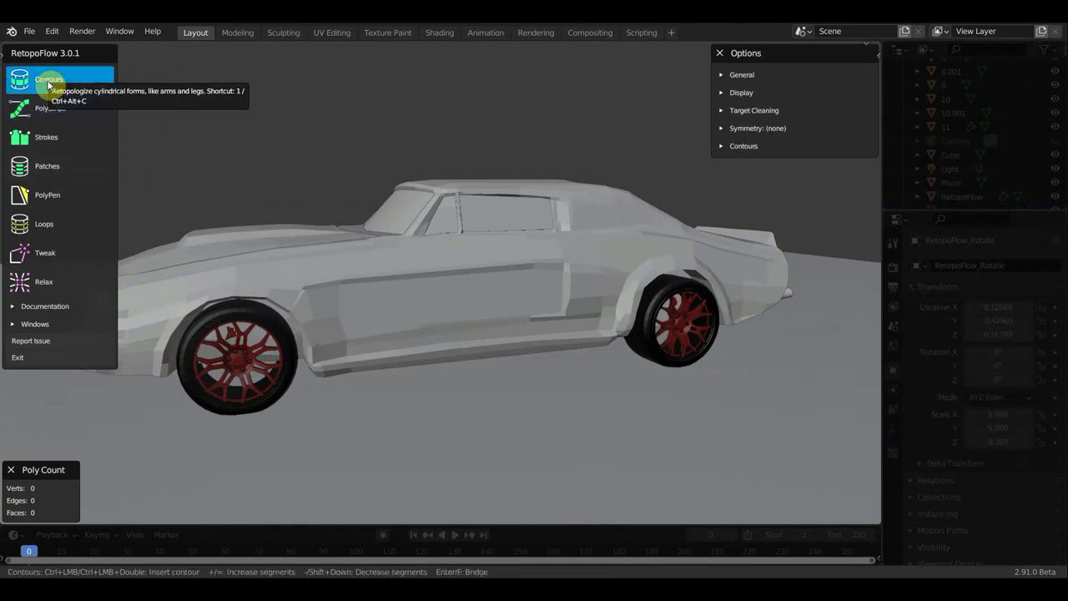
scroll(317, 310, "up", 3)
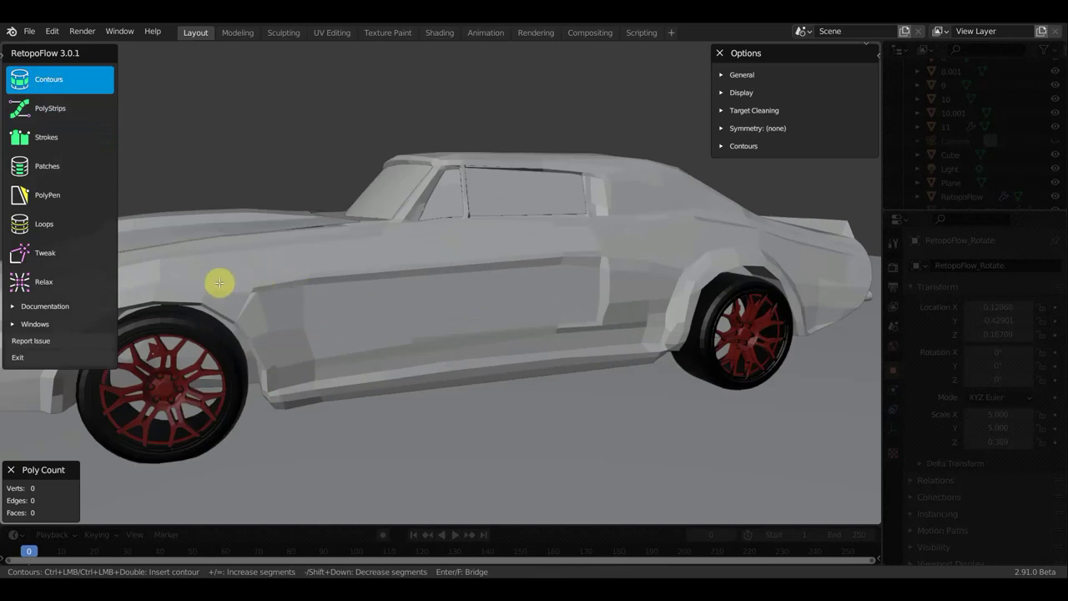
left_click_drag(223, 282, 692, 254, "ctrl")
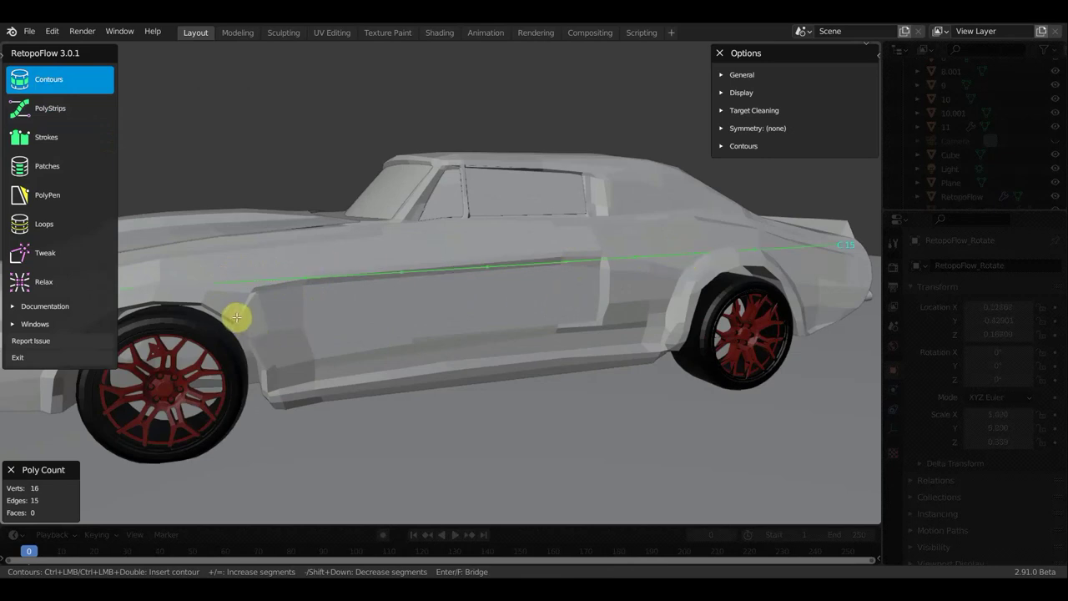
scroll(250, 313, "down", 3)
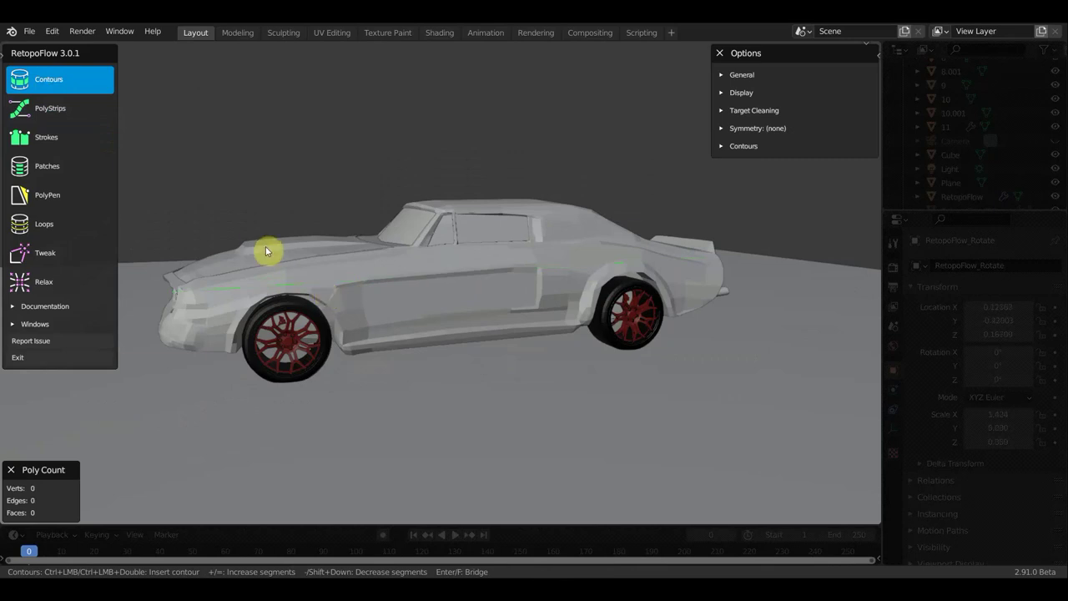
scroll(451, 308, "up", 3)
scroll(451, 314, "up", 1)
left_click_drag(298, 267, 586, 243, "ctrl")
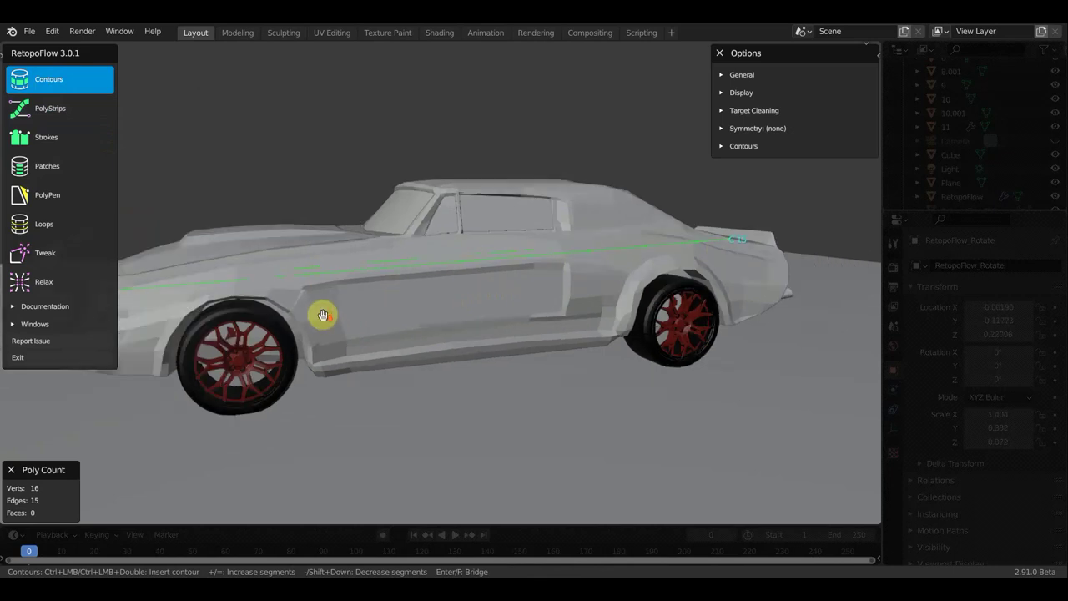
scroll(326, 310, "down", 2)
scroll(288, 312, "down", 1)
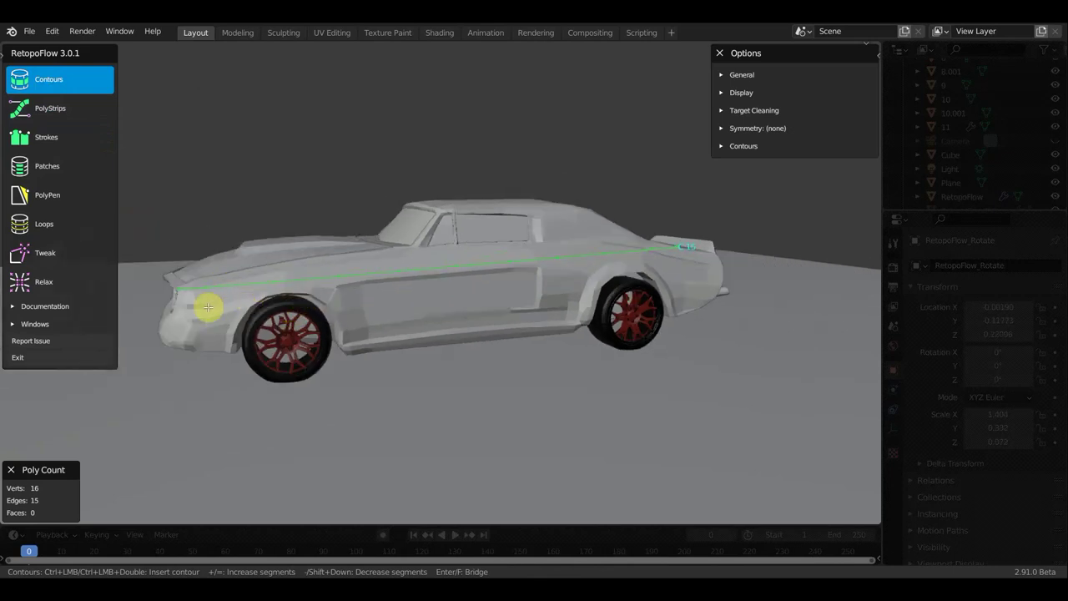
left_click_drag(180, 306, 604, 274)
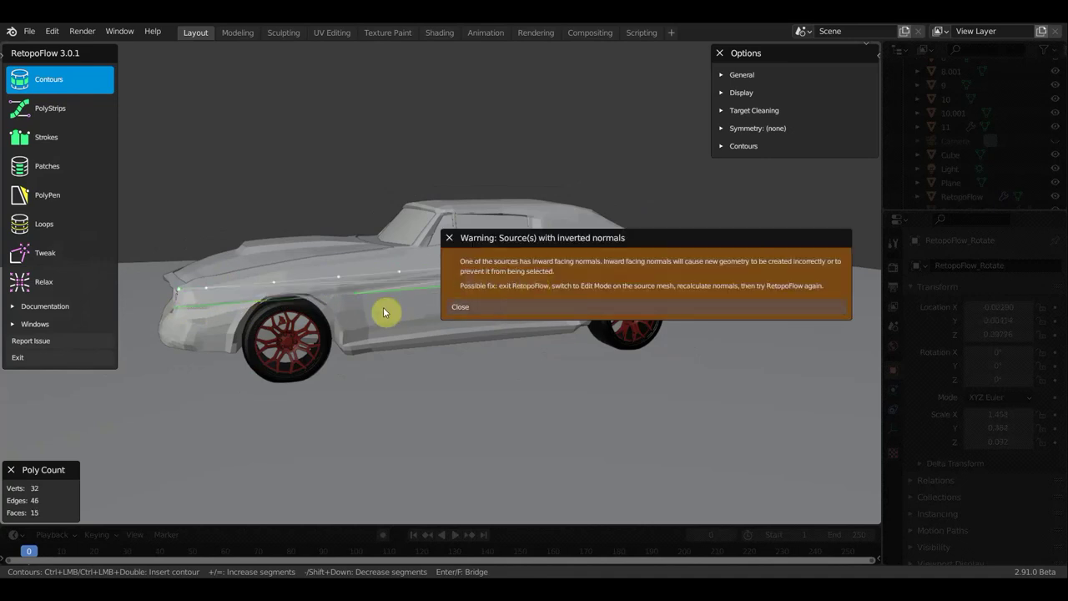
Close the inverted-normals and non-manifold edge warnings, then orbit and zoom toward the car door
left_click(485, 309)
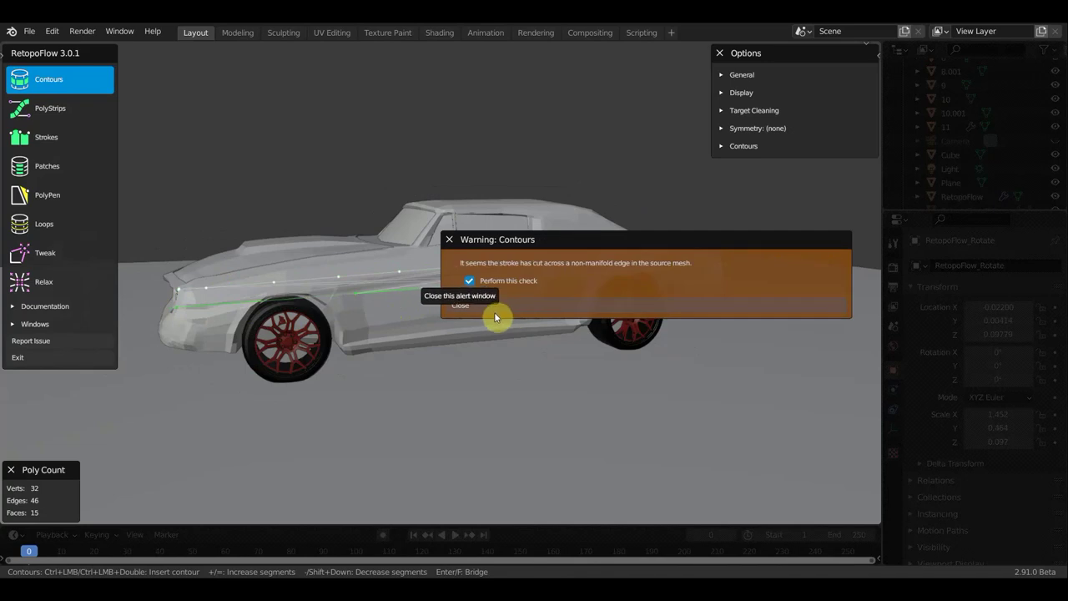
left_click(479, 310)
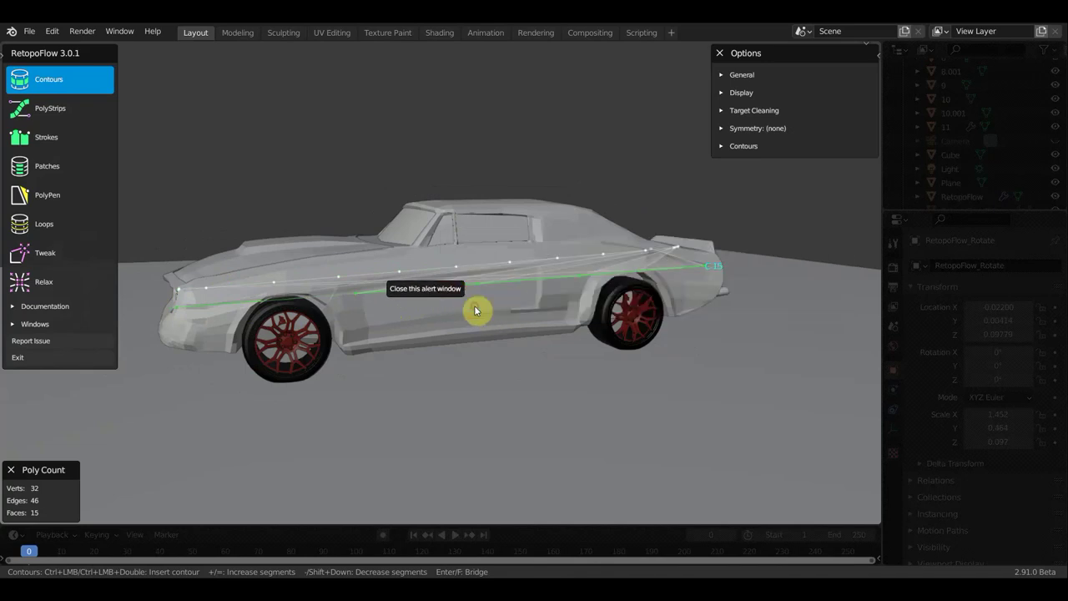
middle_click_drag(362, 309, 361, 305)
scroll(362, 305, "up", 5)
scroll(481, 291, "down", 4)
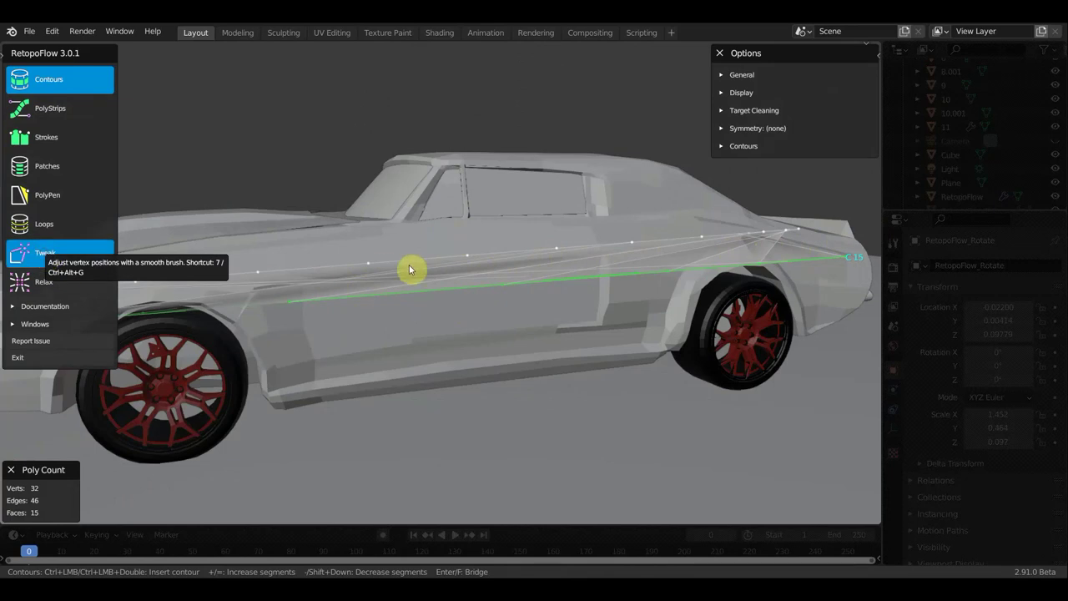
Using Tweak, lift three contour vertices toward the window line and reposition the strip's left end
key("7")
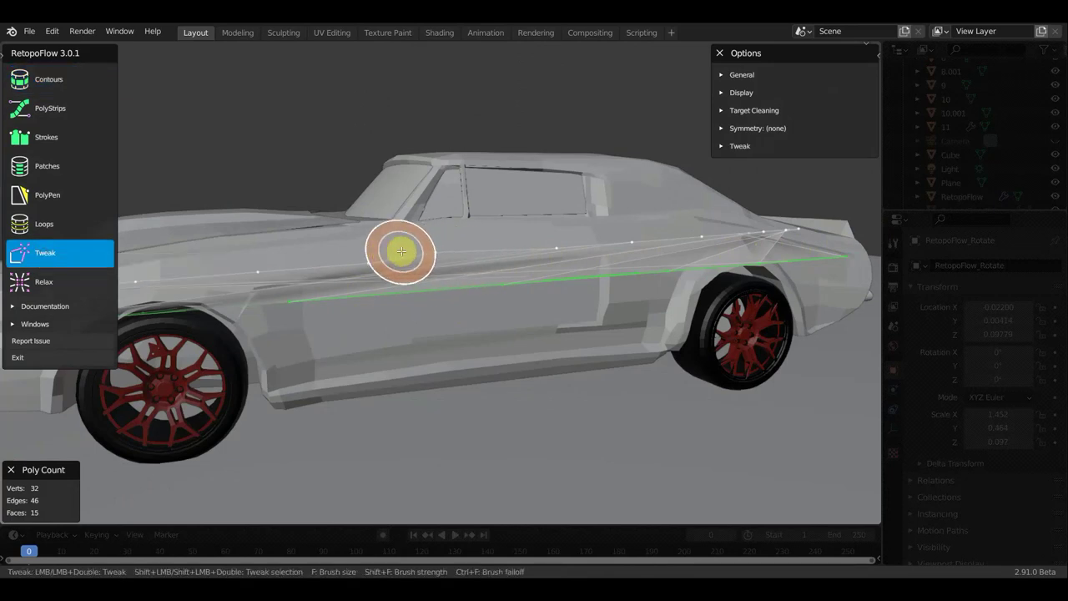
left_click_drag(544, 248, 501, 215)
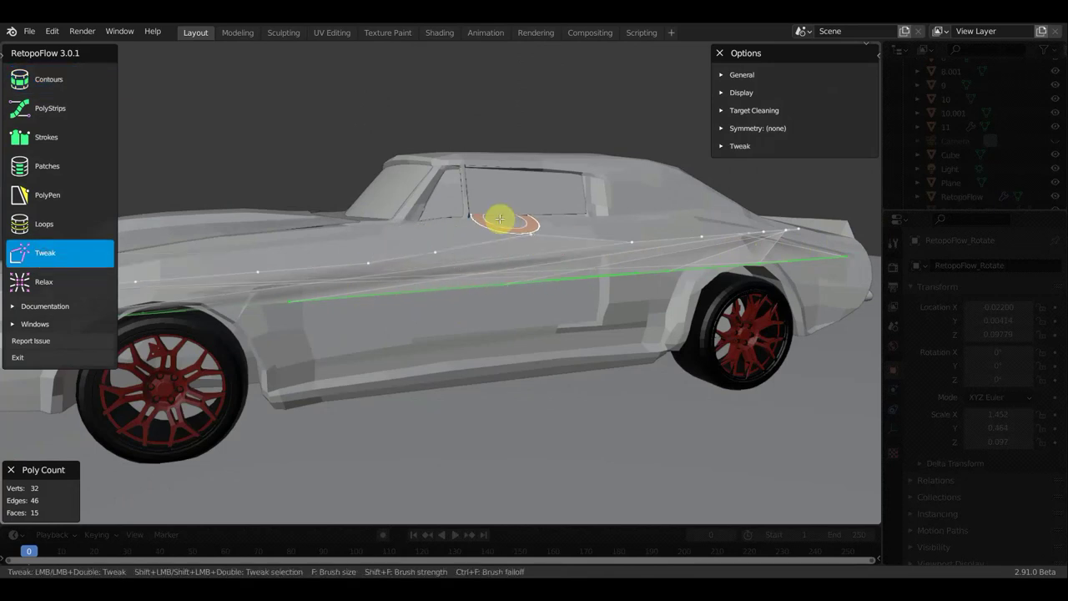
left_click_drag(438, 248, 426, 215)
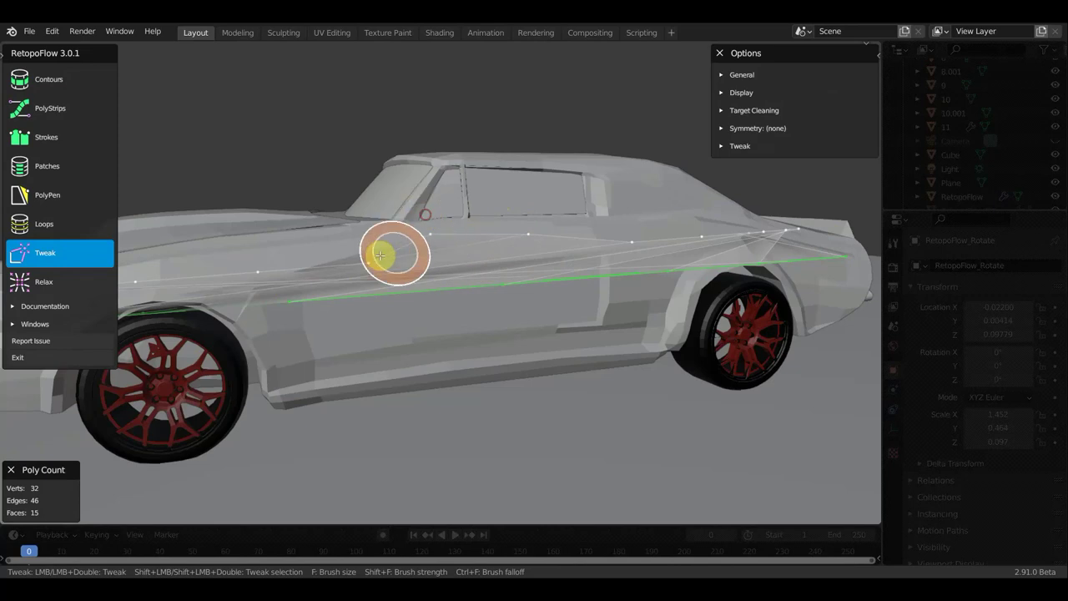
left_click_drag(369, 267, 306, 209)
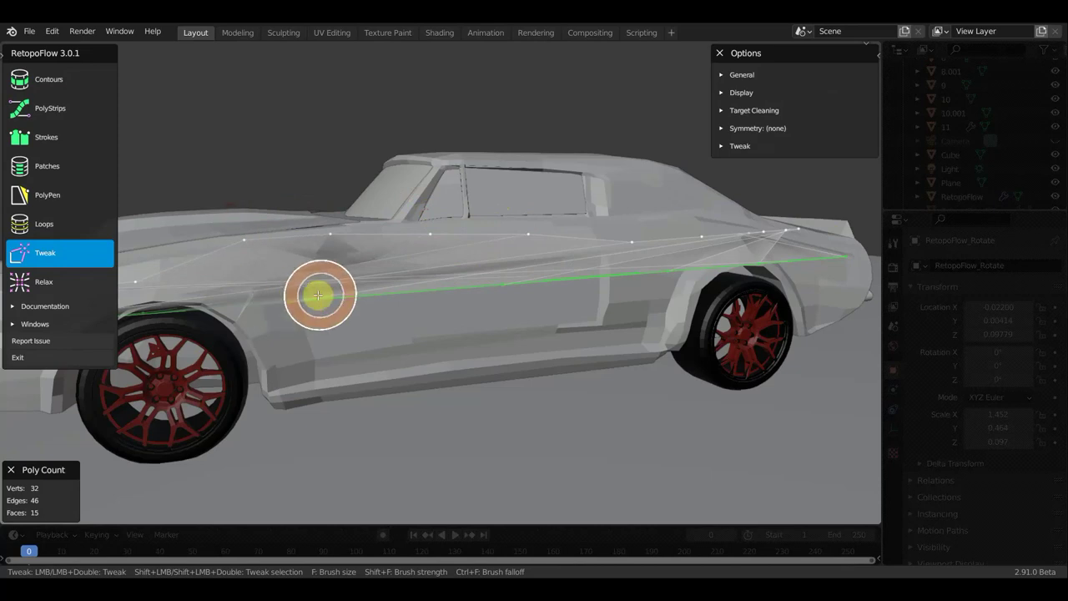
left_click_drag(287, 298, 434, 376)
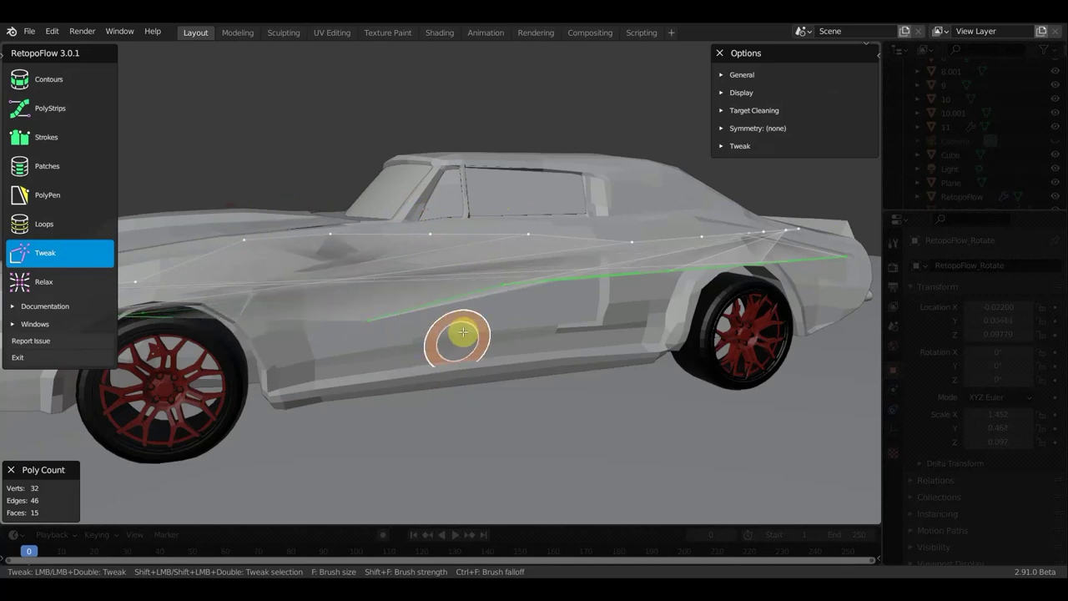
mouse_move(381, 336)
left_mouse_down()
mouse_move(331, 283)
mouse_move(304, 310)
left_mouse_up()
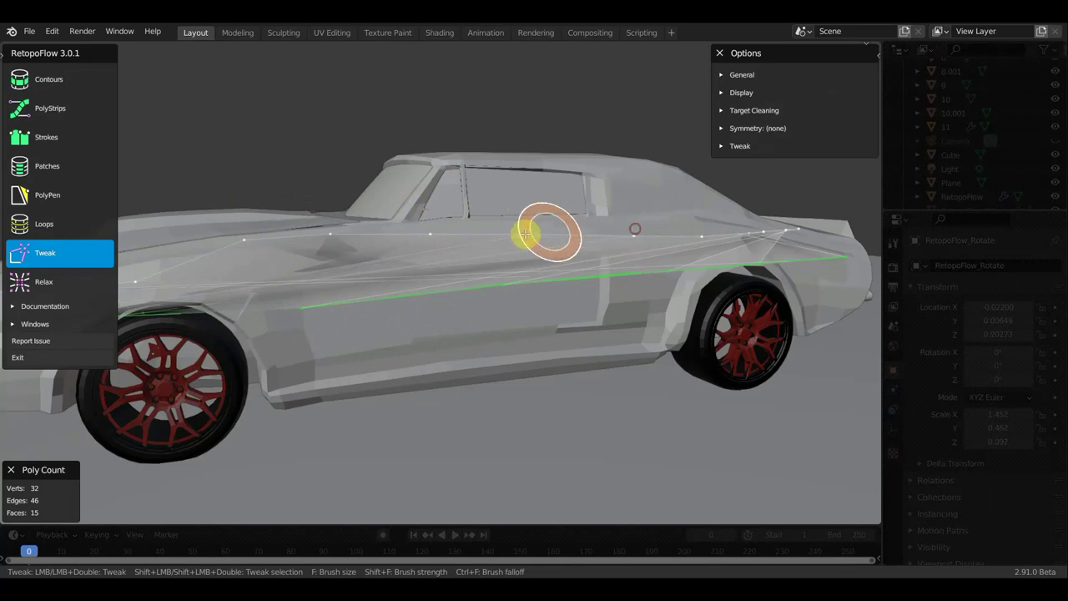
left_click(50, 286)
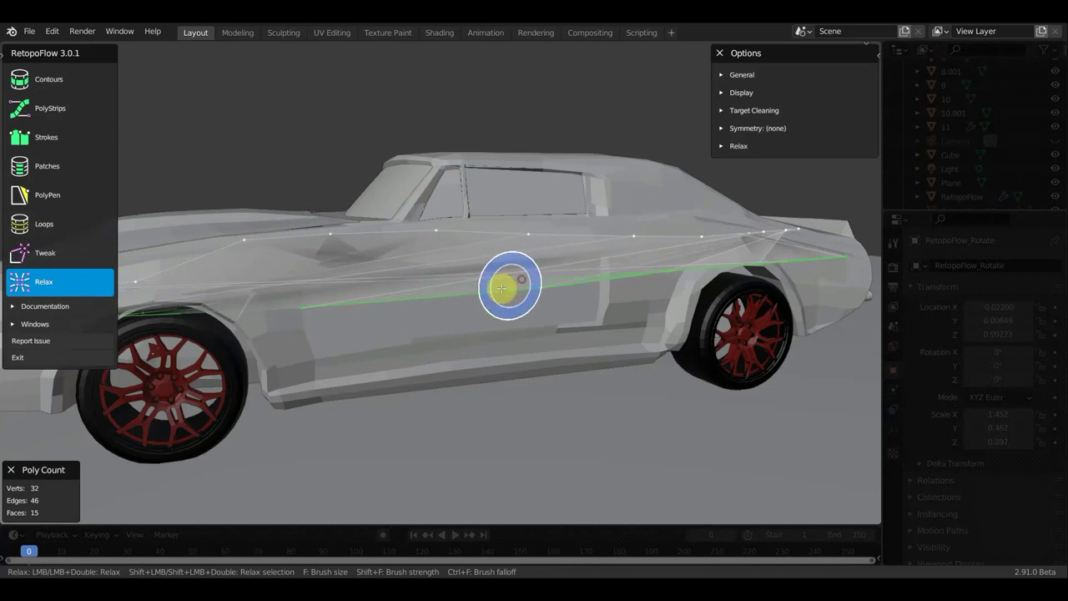
Relax the strip along the door, then undo the contour so the poly count returns to zero
left_click_drag(381, 300, 424, 348)
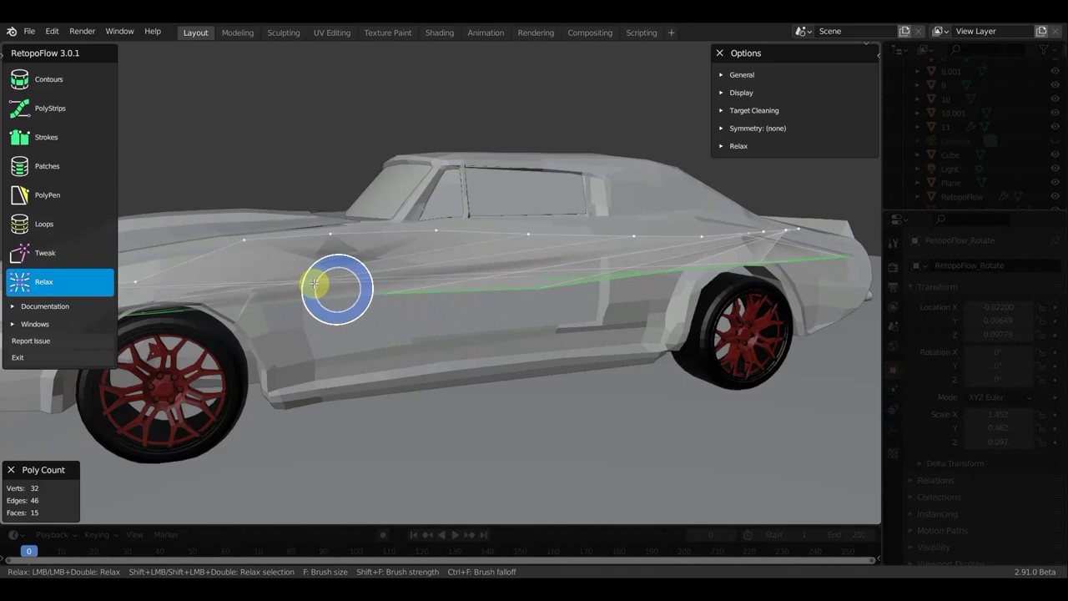
mouse_move(386, 303)
left_mouse_down()
mouse_move(453, 274)
mouse_move(573, 310)
mouse_move(541, 295)
mouse_move(543, 281)
mouse_move(762, 260)
mouse_move(803, 231)
mouse_move(567, 275)
mouse_move(586, 311)
left_mouse_up()
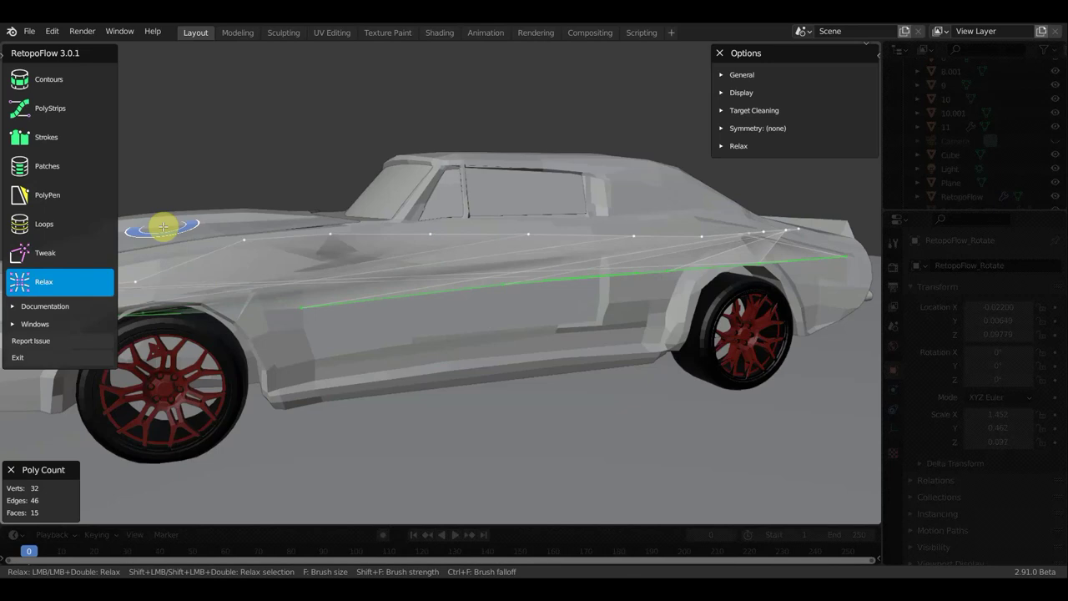
key("7")
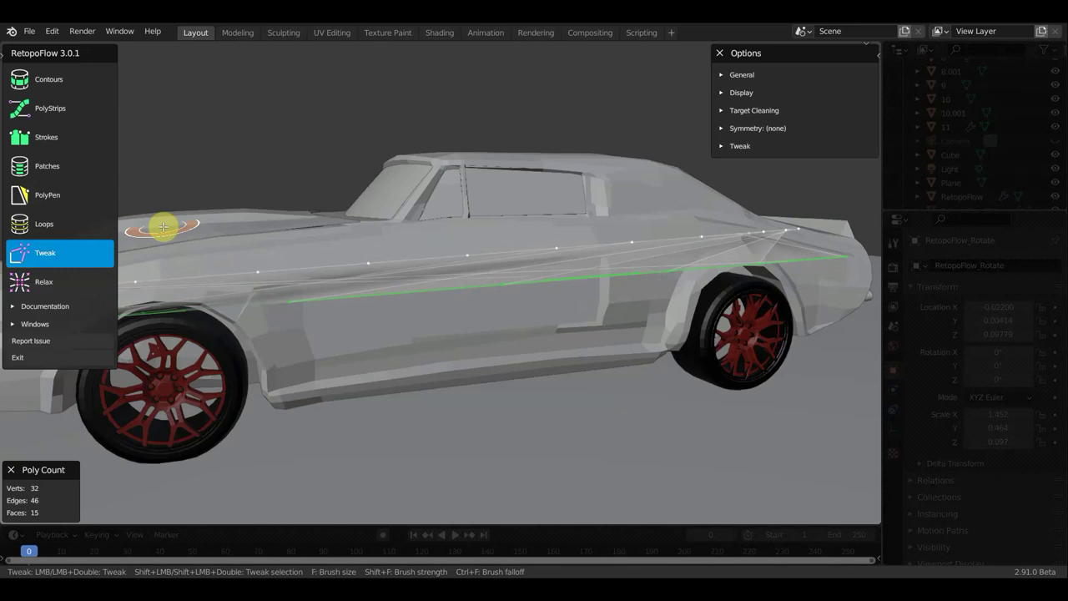
key("ctrl+z")
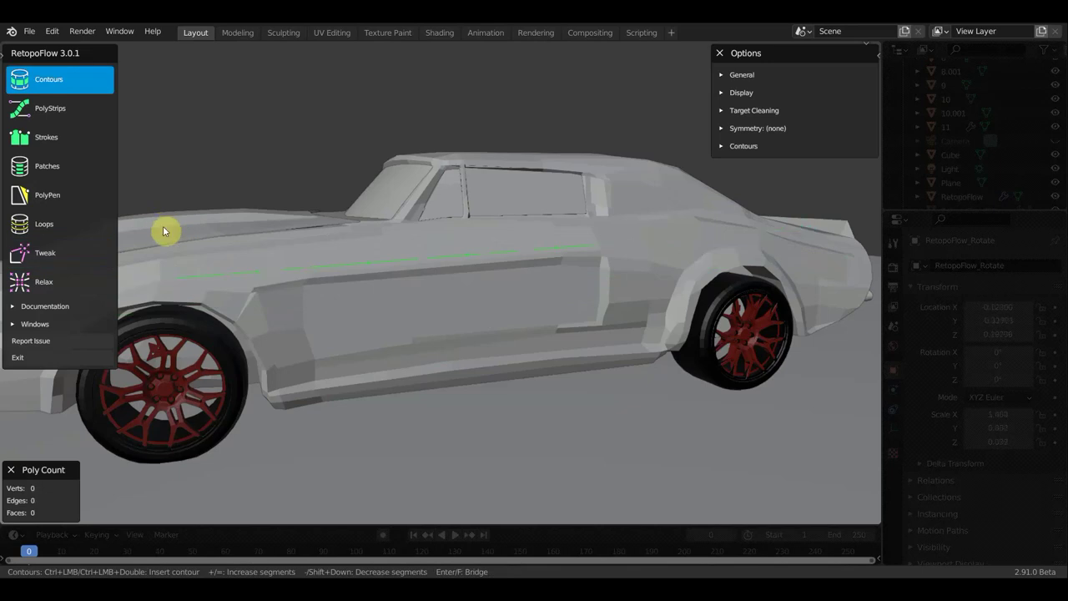
Draw a 9-quad PolyStrips stroke across the car door and bend its left part down
left_click(39, 113)
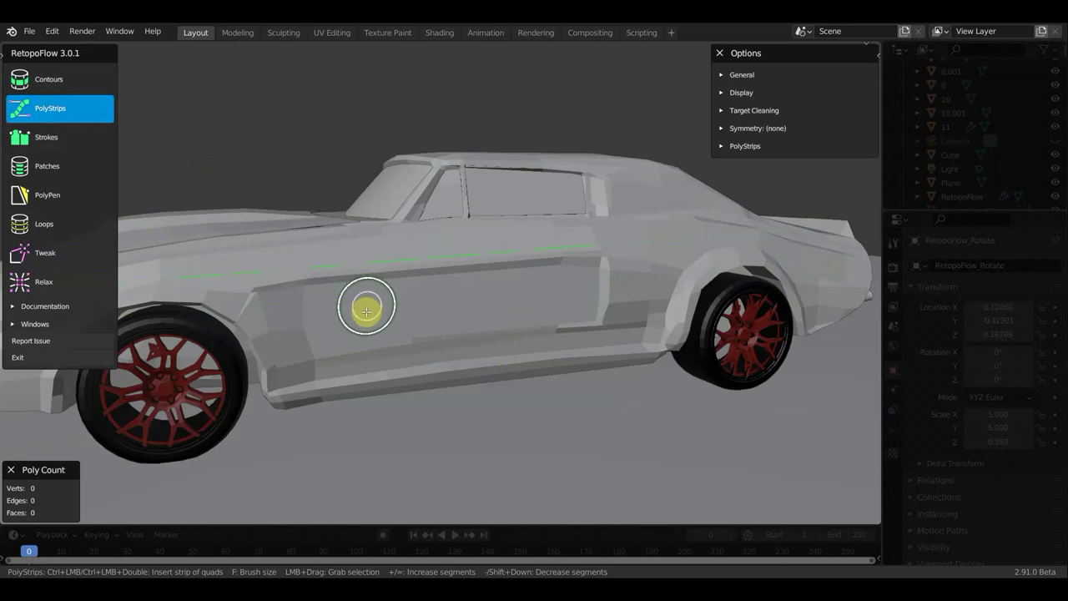
mouse_move(360, 302)
left_mouse_down()
mouse_move(543, 241)
mouse_move(596, 266)
mouse_move(677, 237)
left_mouse_up()
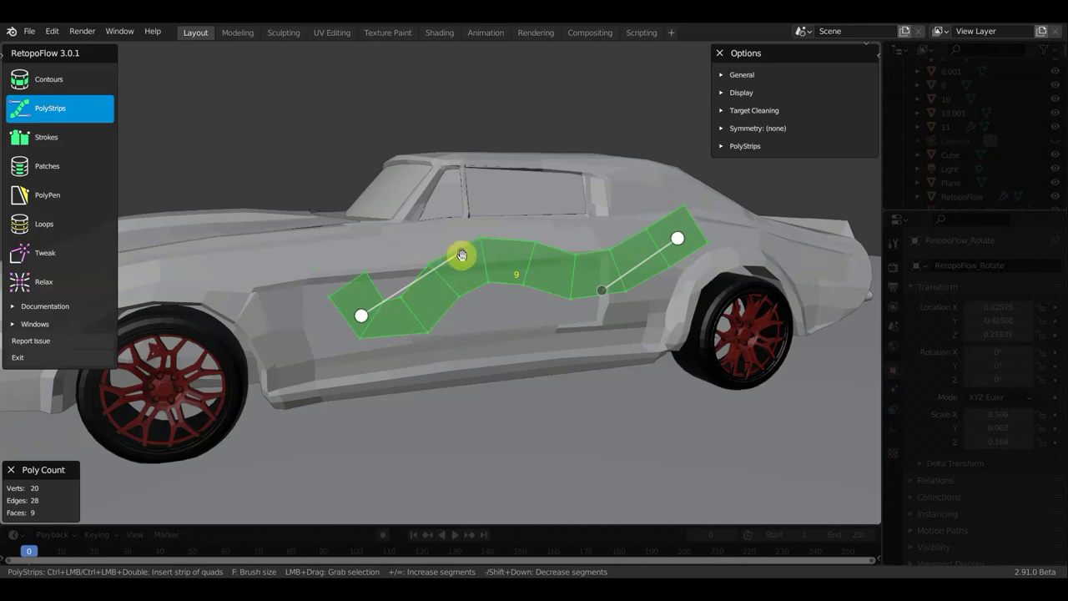
mouse_move(460, 251)
left_mouse_down()
mouse_move(464, 262)
mouse_move(370, 306)
left_mouse_up()
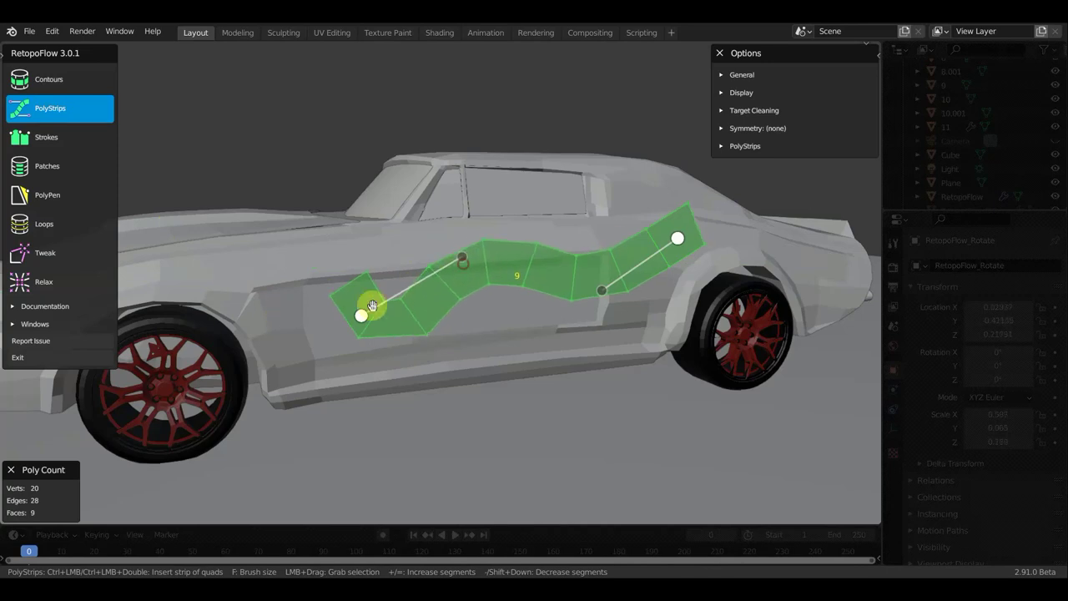
left_click(359, 313)
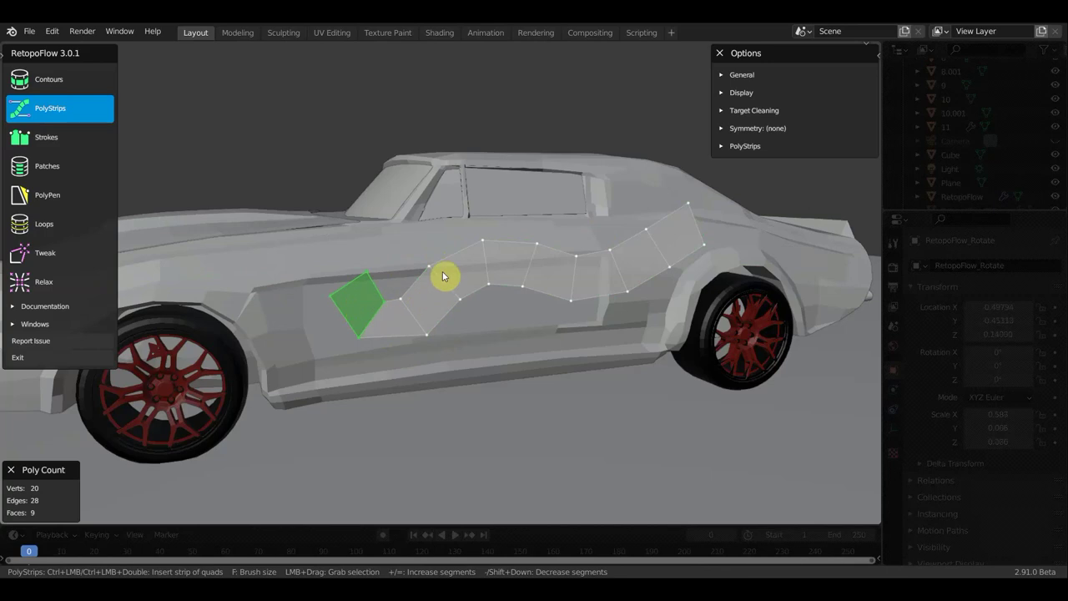
left_click(442, 274)
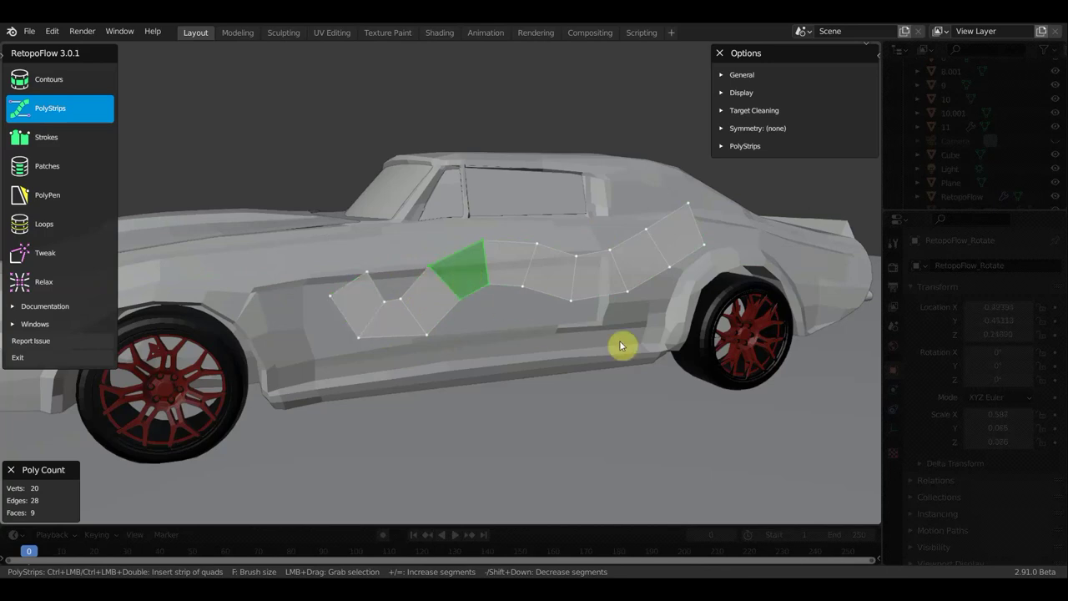
left_click(530, 292)
Select the whole strip, bend its left and right handles, and slide it lower on the door
double_click(551, 263)
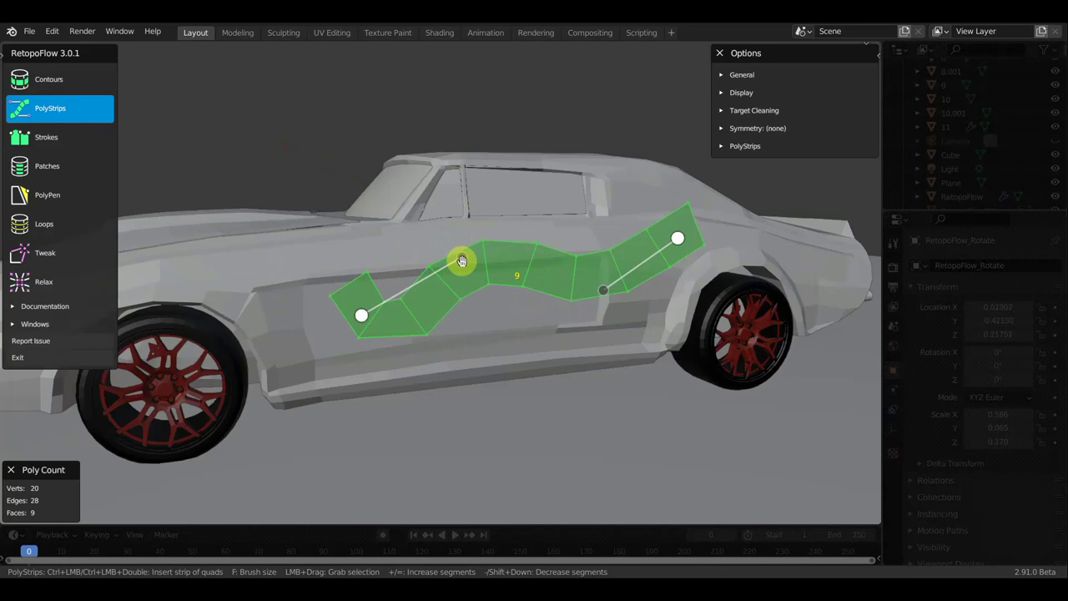
mouse_move(463, 259)
left_mouse_down()
mouse_move(481, 299)
mouse_move(476, 254)
left_mouse_up()
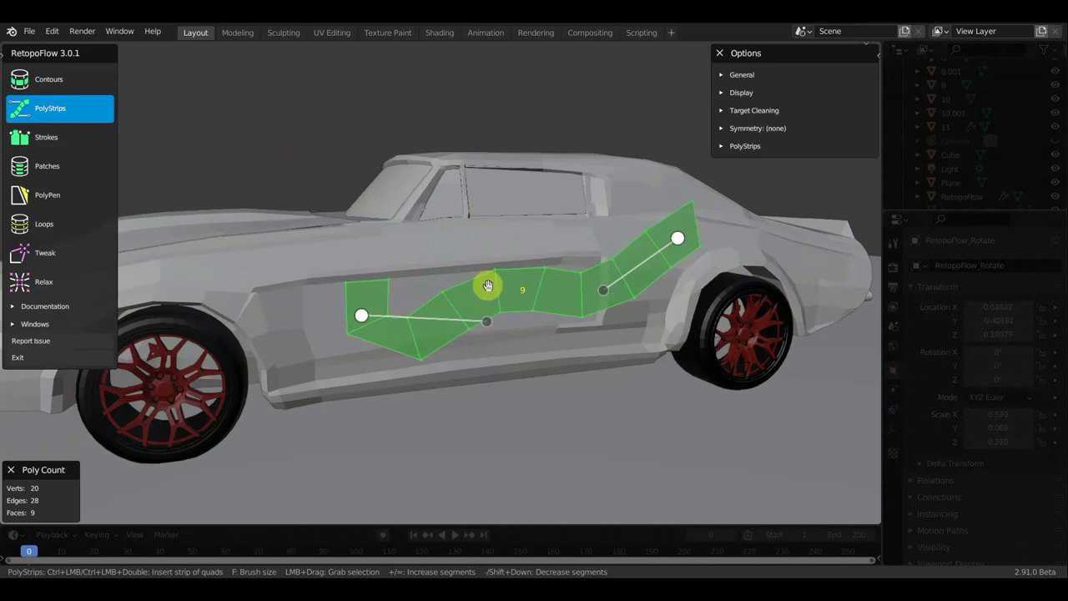
left_click_drag(604, 290, 602, 267)
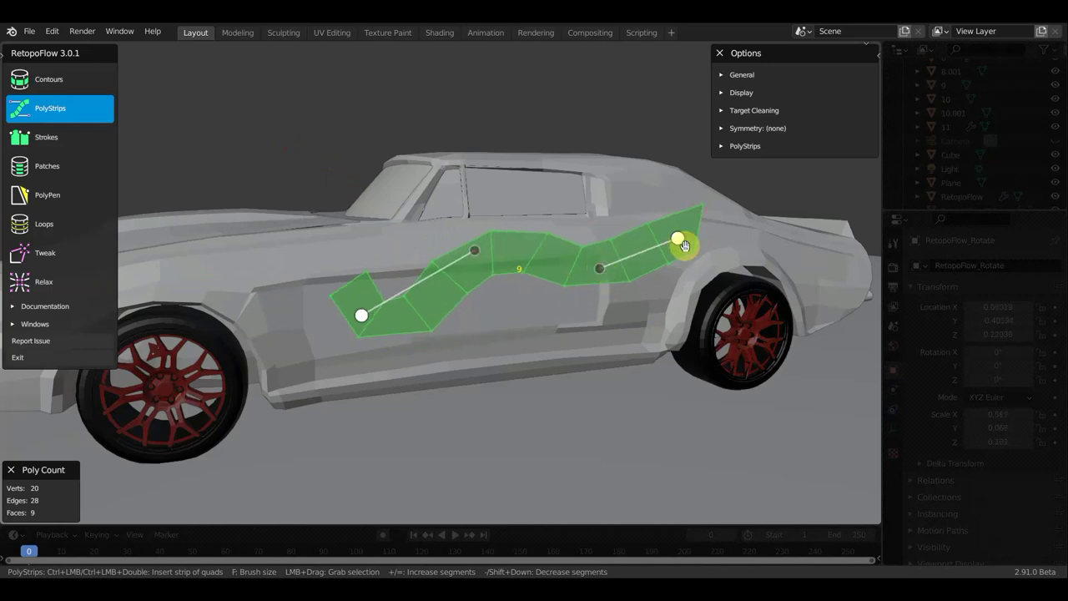
mouse_move(677, 244)
left_mouse_down()
mouse_move(624, 310)
mouse_move(621, 302)
left_mouse_up()
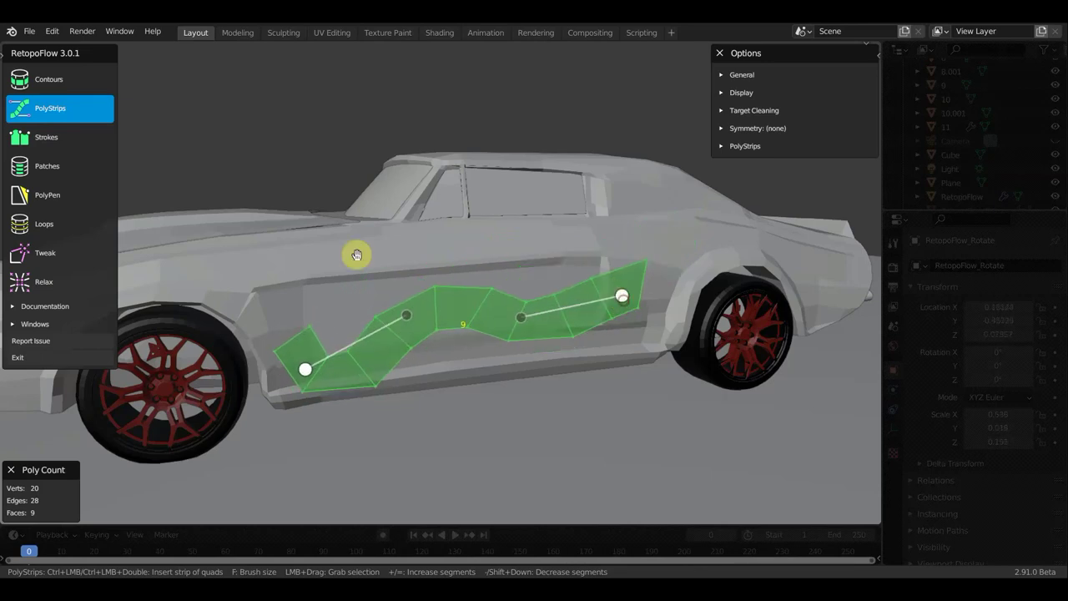
Try a Strokes extrusion from the strip, dismiss the failure note, and switch to PolyPen
left_click(50, 140)
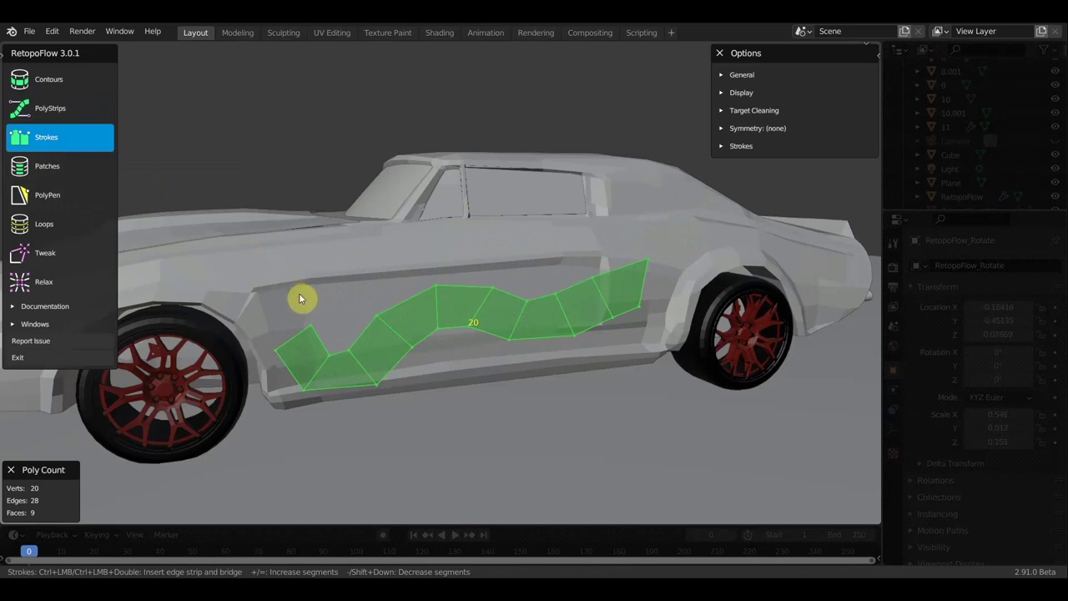
mouse_move(278, 294)
left_mouse_down()
mouse_move(563, 233)
mouse_move(683, 255)
mouse_move(673, 257)
left_mouse_up()
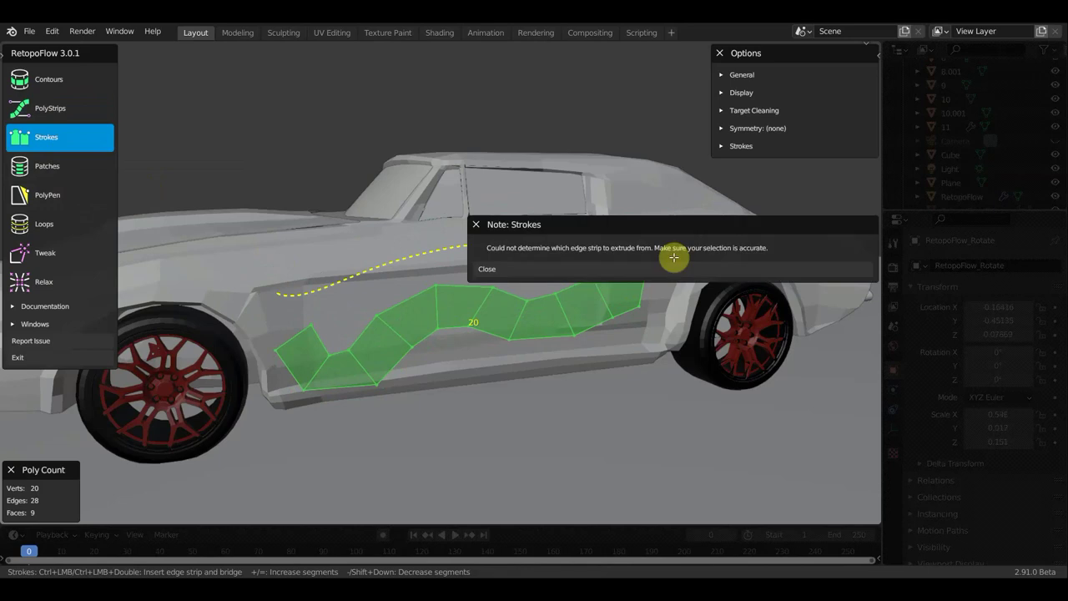
left_click(496, 271)
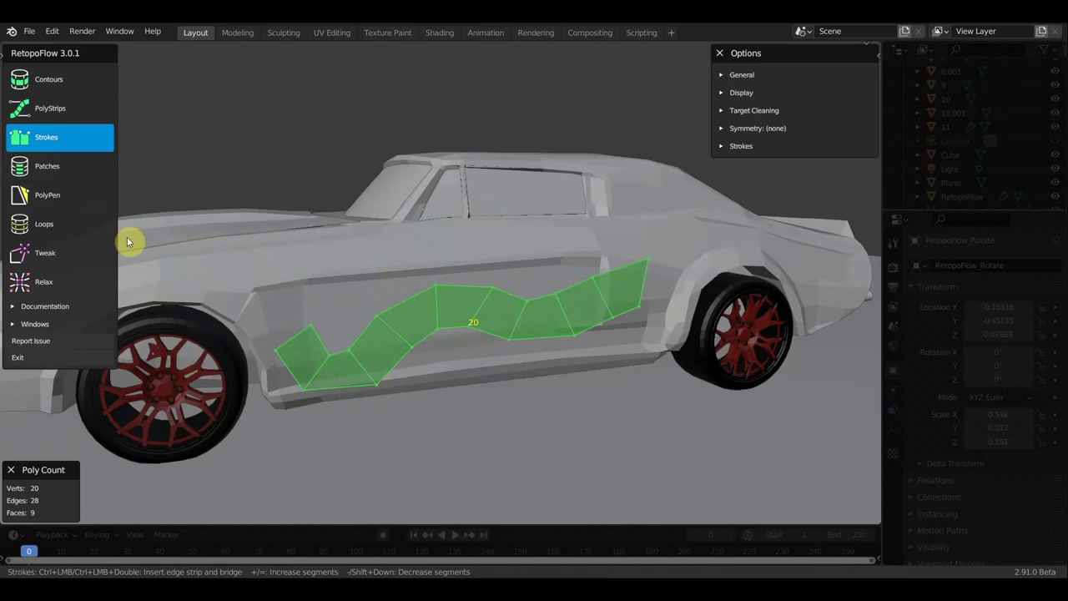
left_click(33, 196)
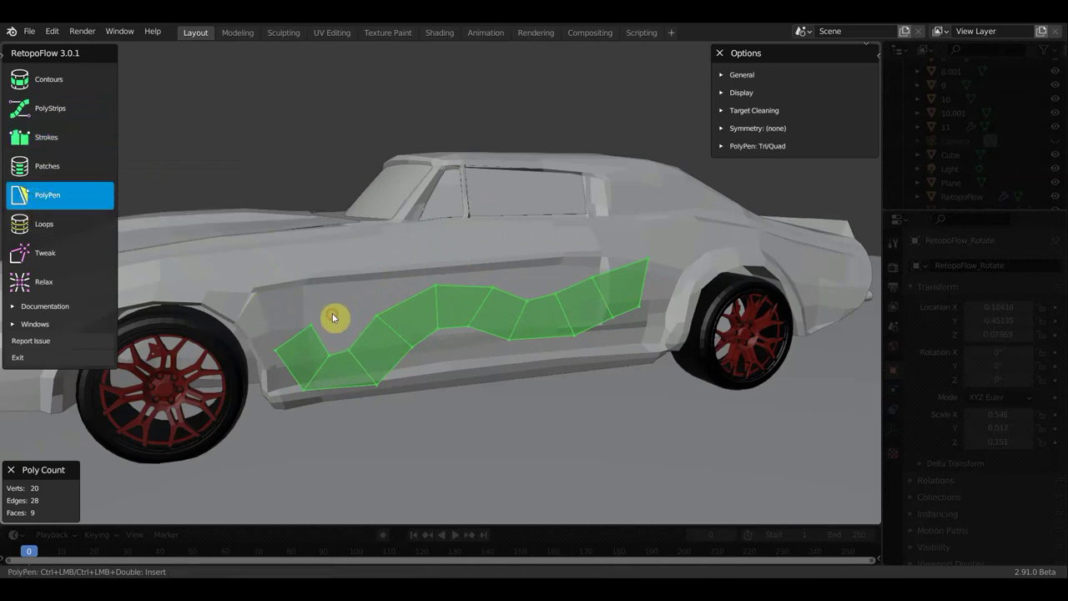
Deselect all, then place PolyPen vertices across the upper front door, reaching 26 vertices and 14 faces
key("alt+a")
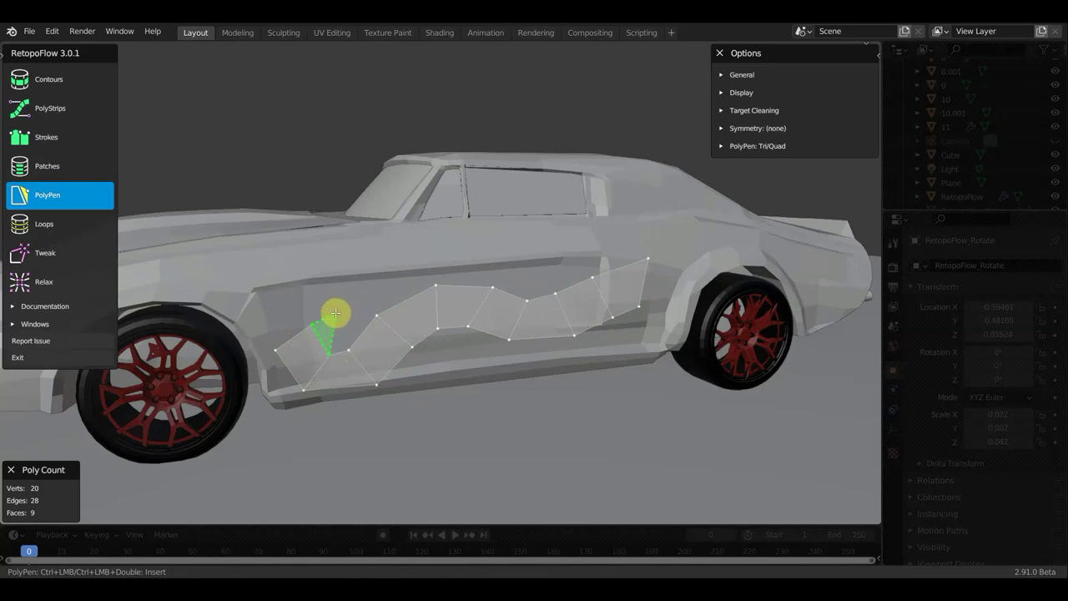
left_click(336, 313)
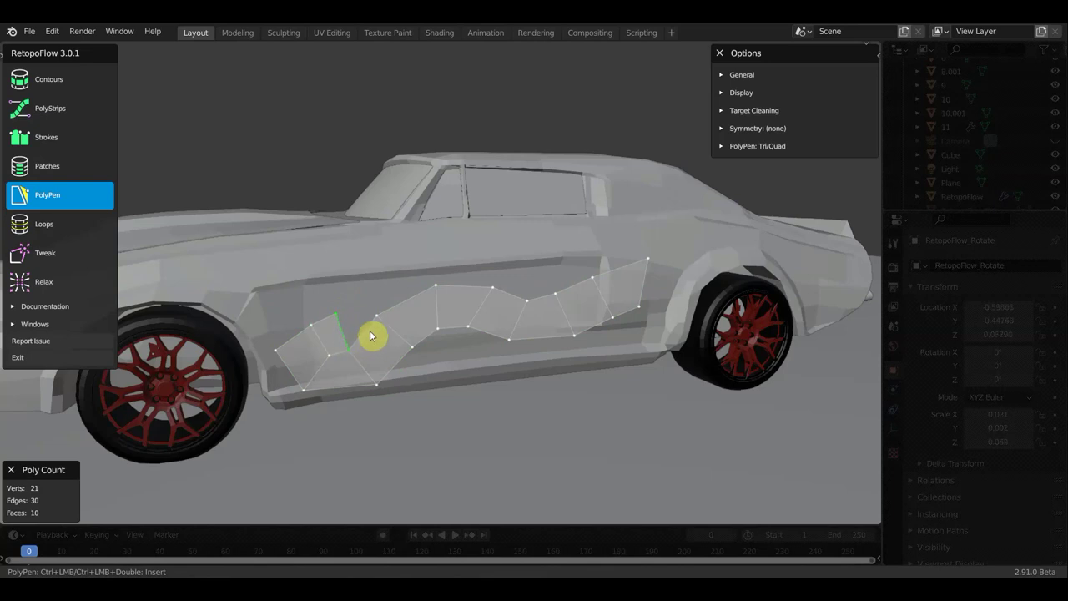
left_click(348, 349)
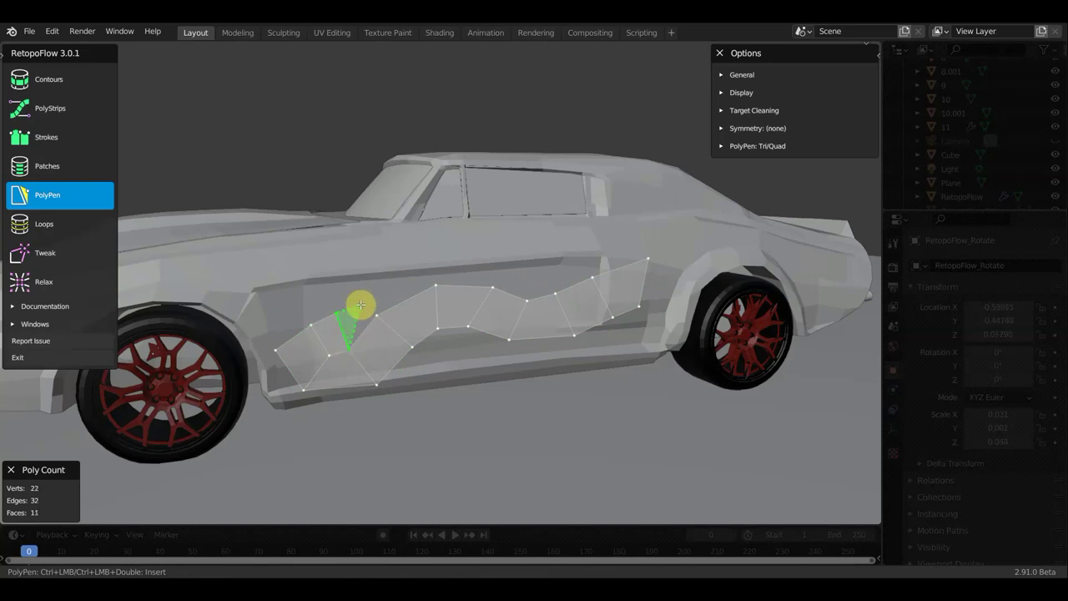
left_click(358, 294)
left_click(372, 288)
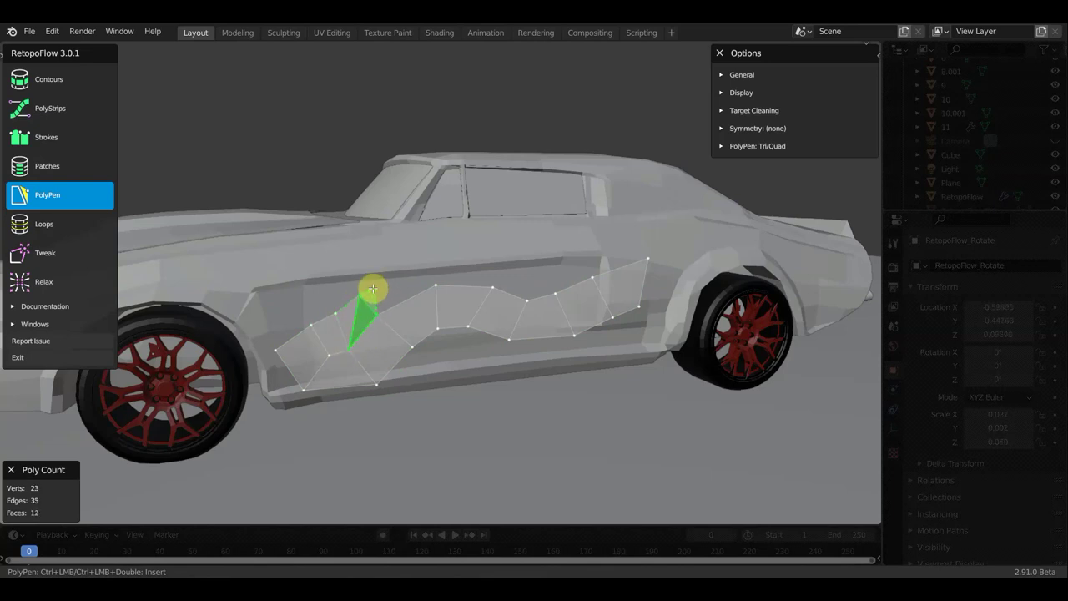
left_click(401, 272)
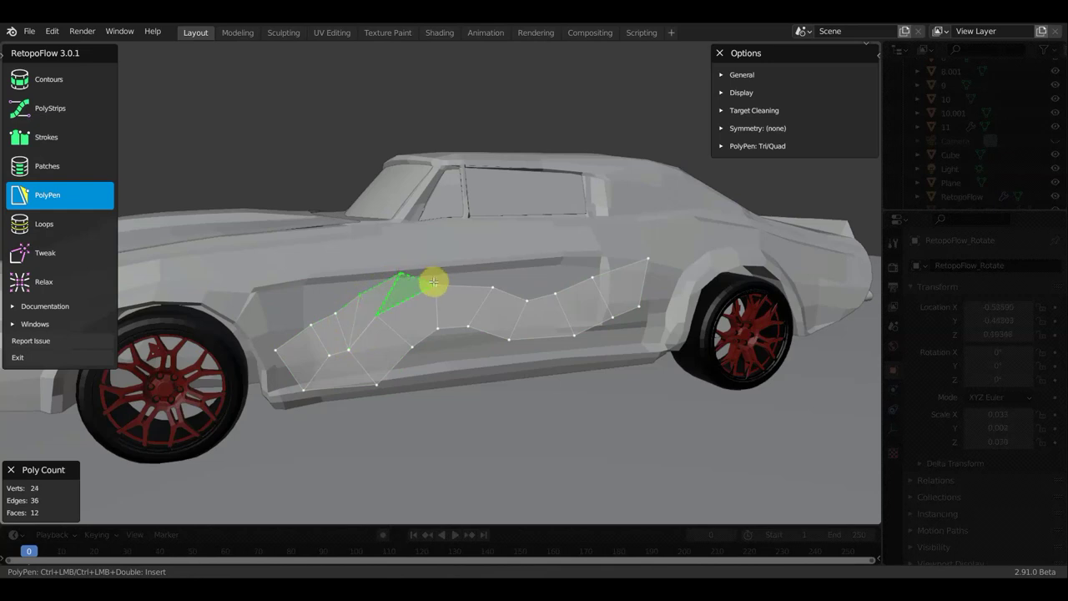
left_click(444, 252)
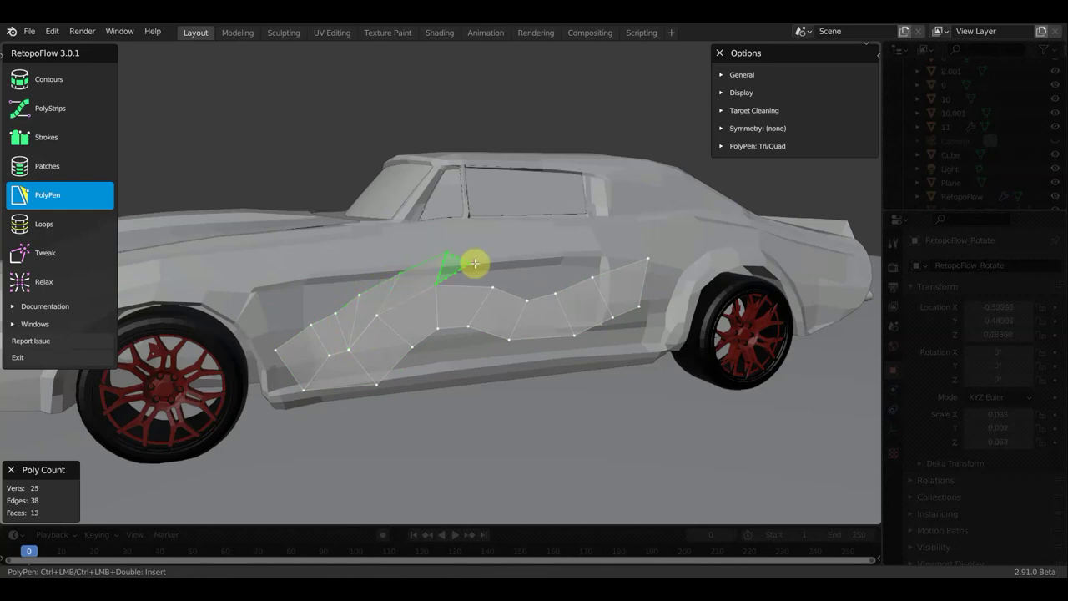
left_click(499, 263)
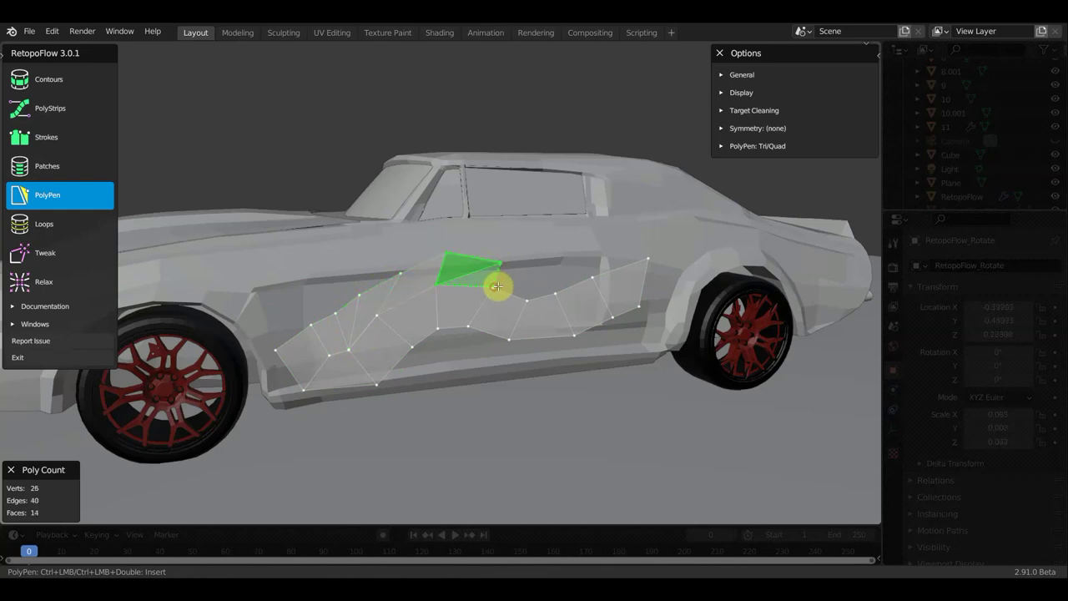
left_click(496, 286)
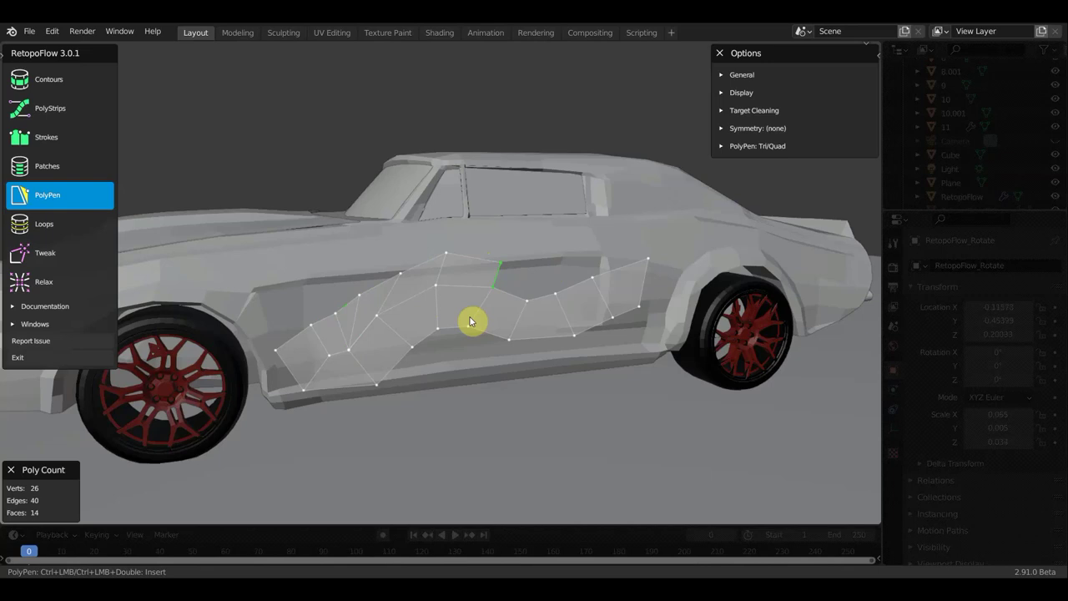
left_click(52, 171)
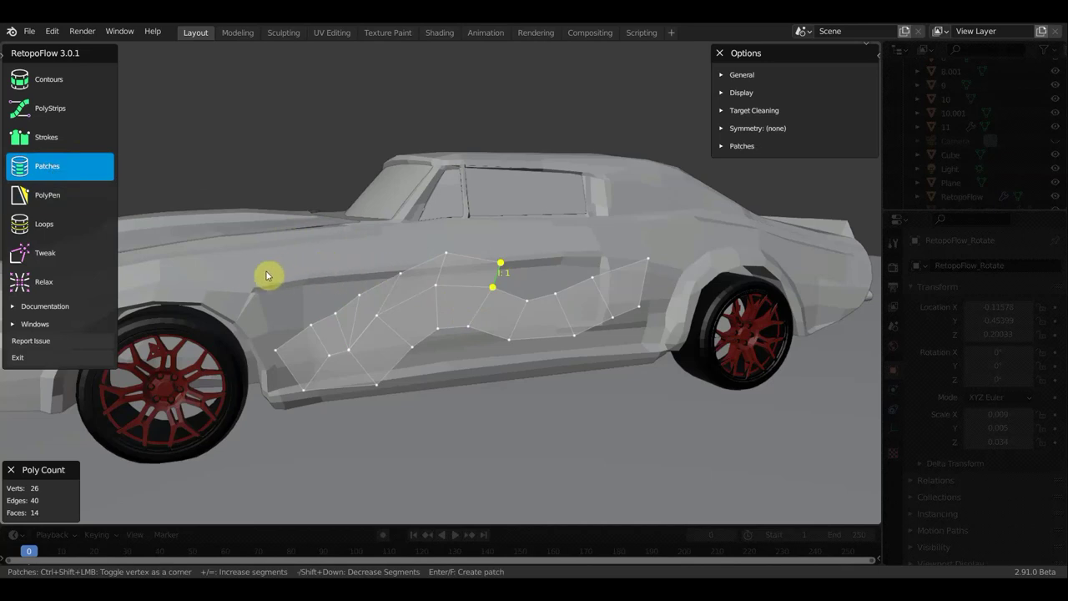
Select the door mesh's front edge strip and drag it up onto the fender
left_click(301, 333)
left_click(335, 312)
key("Return")
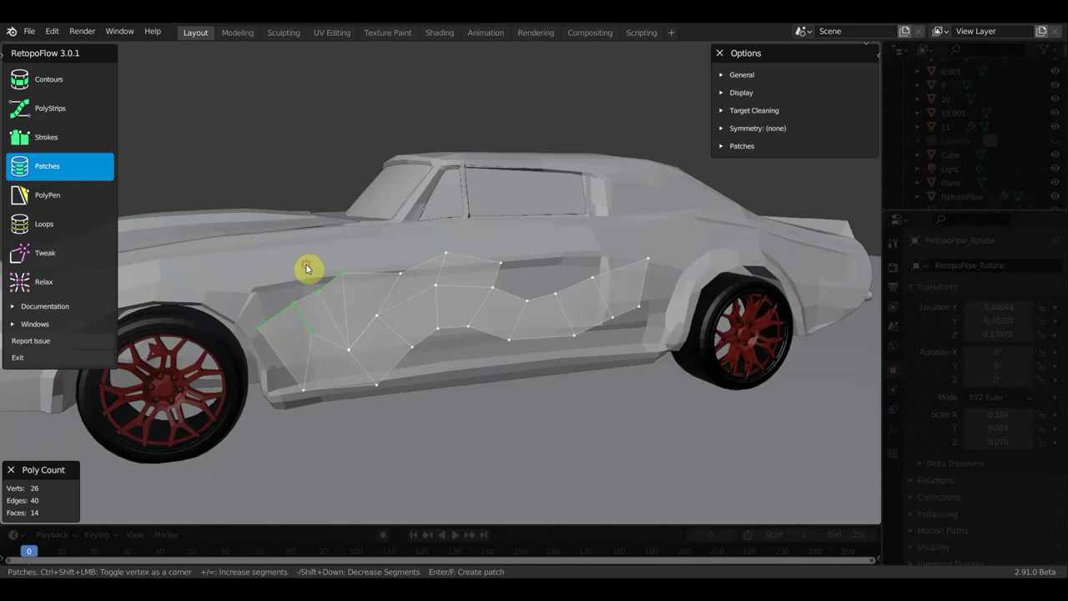
left_click_drag(341, 295, 337, 272)
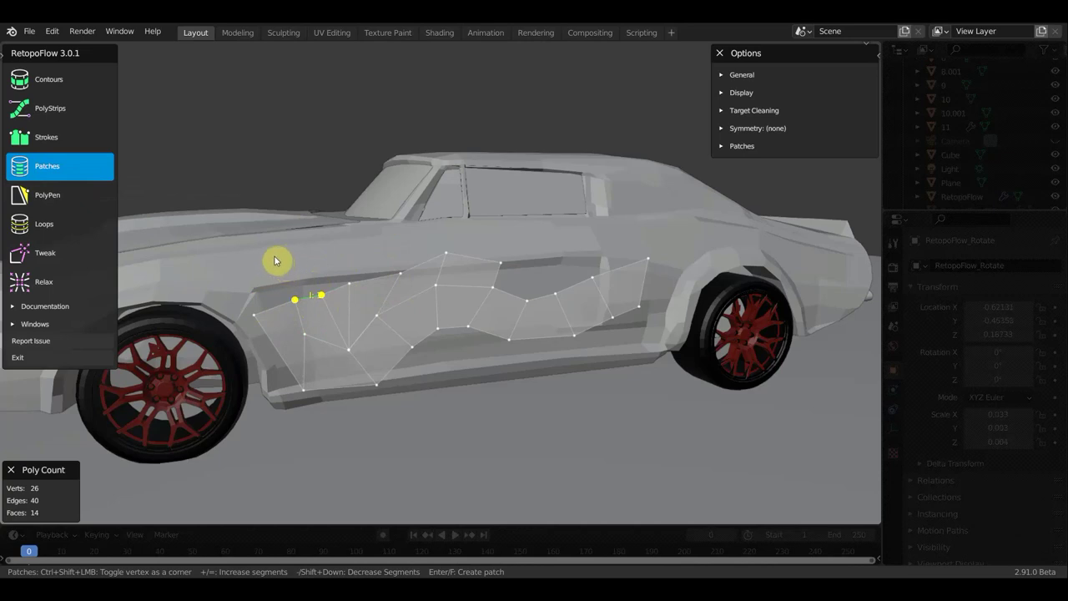
Reselect the mesh's upper-left edge and switch to the Strokes tool
left_click(307, 290)
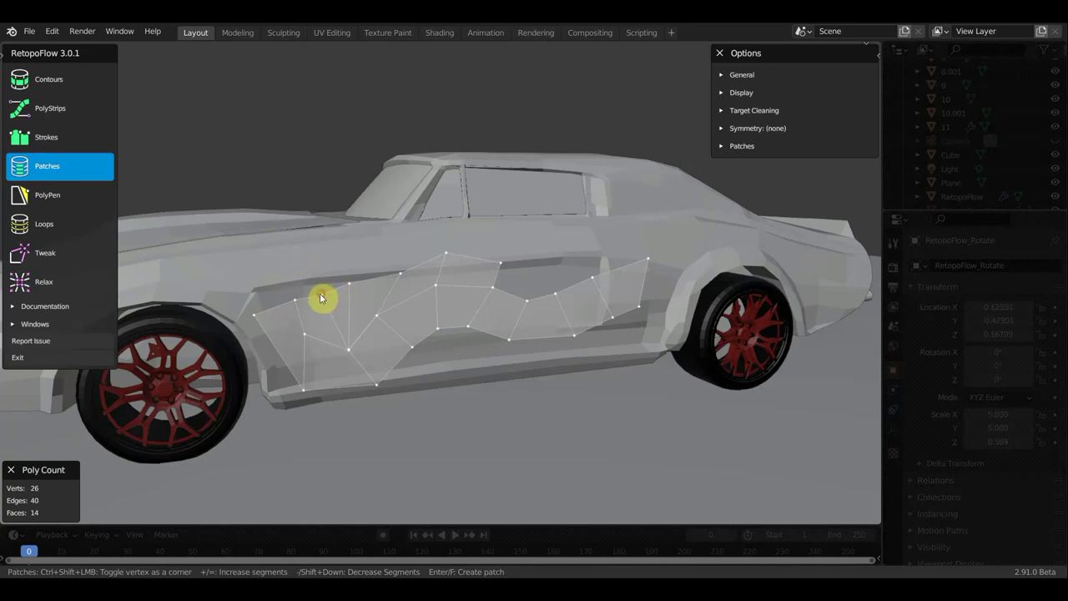
left_click(303, 289)
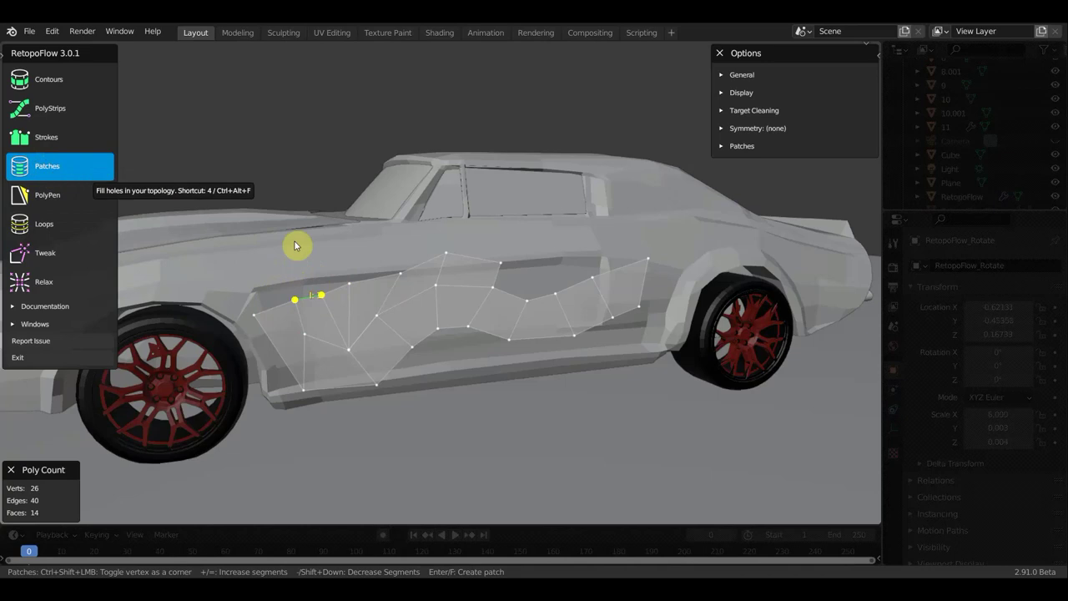
left_click(280, 276)
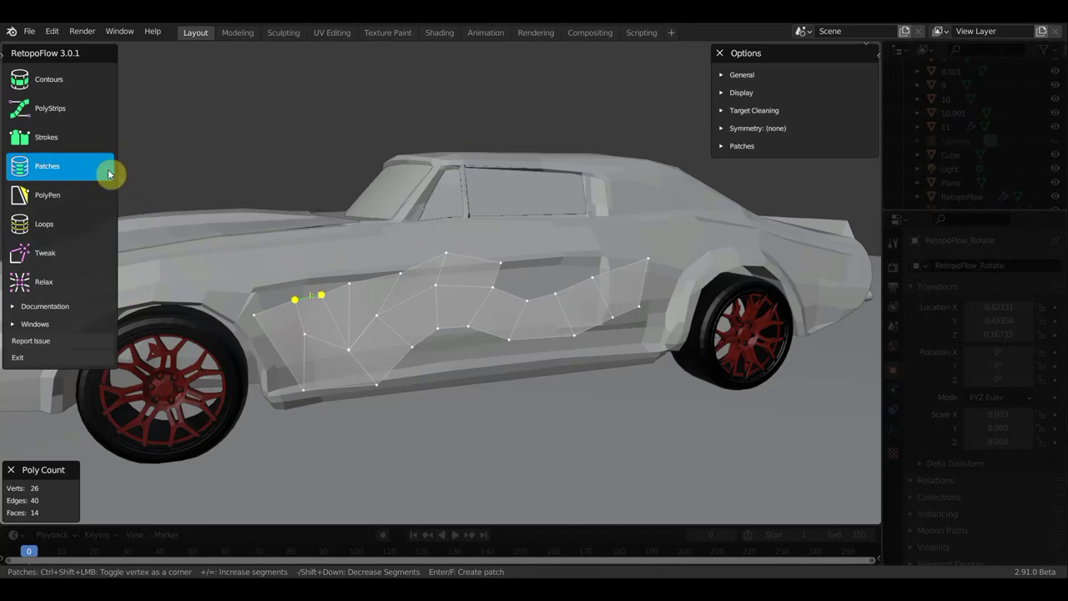
left_click(50, 139)
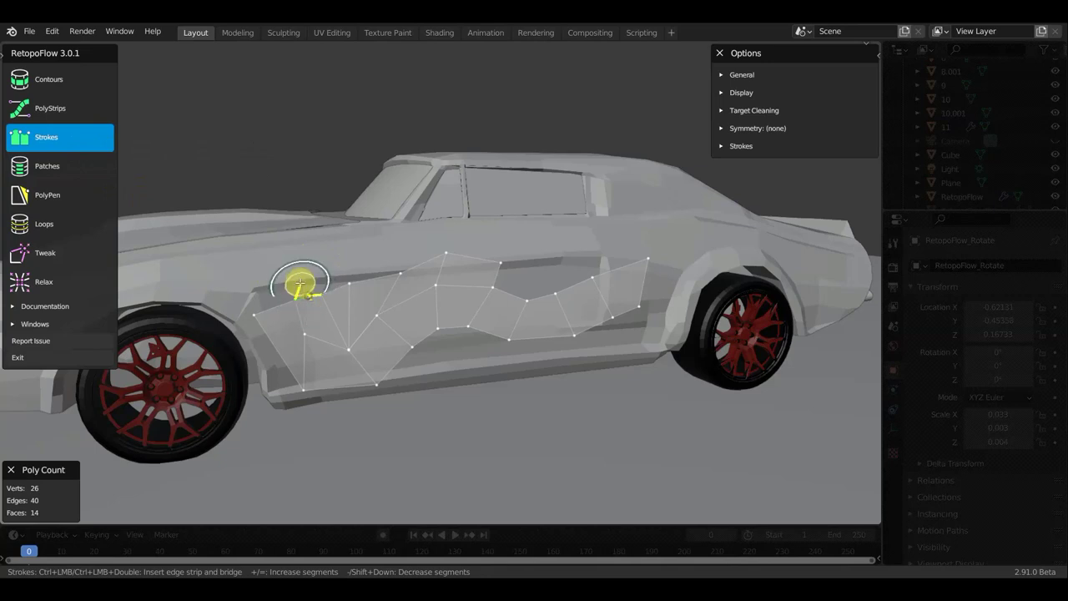
Extrude a strip of faces from the mesh edge onto the fender, undoing one extra strip
left_click_drag(283, 254, 286, 245)
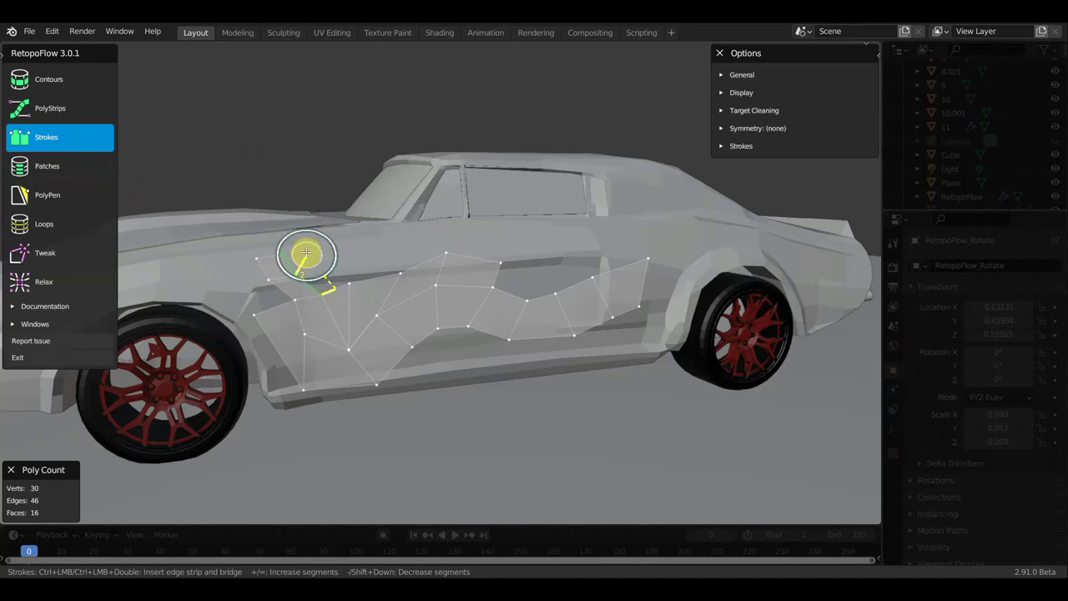
left_click_drag(305, 250, 389, 267)
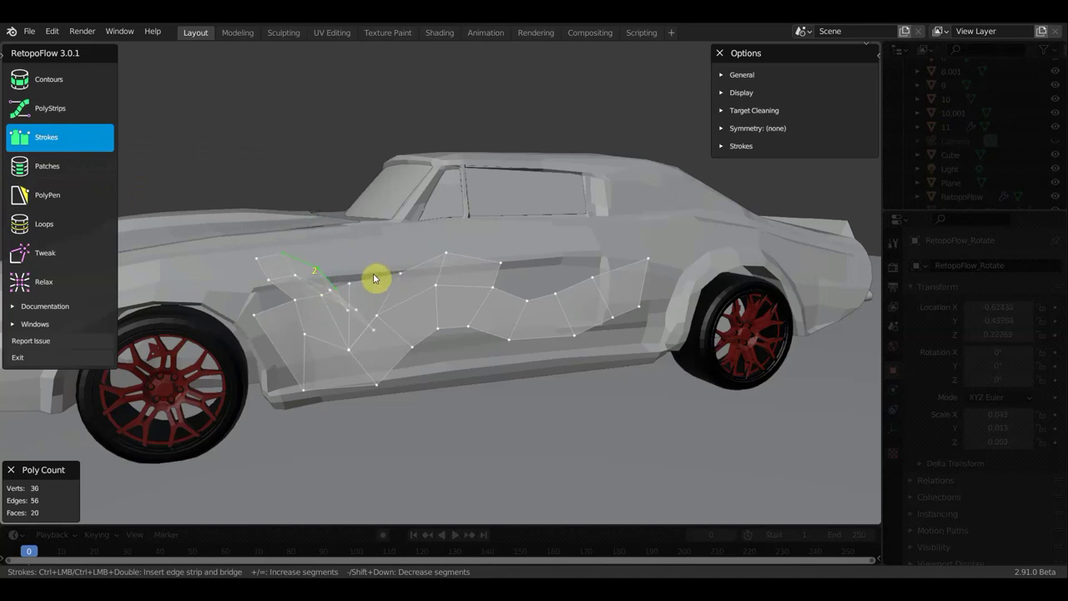
key("ctrl+z")
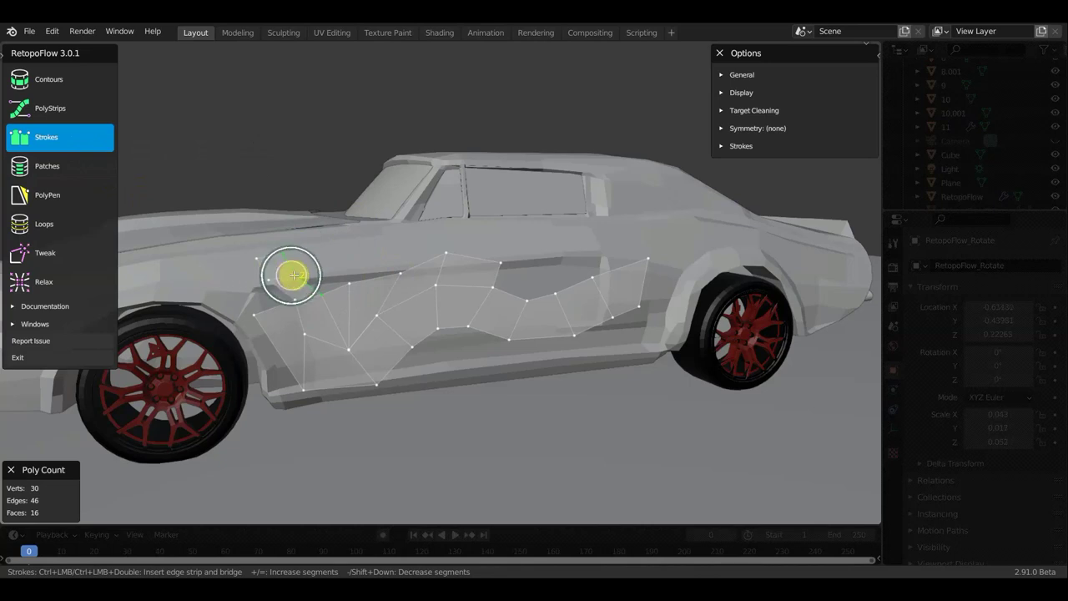
left_click_drag(289, 266, 561, 226, "ctrl")
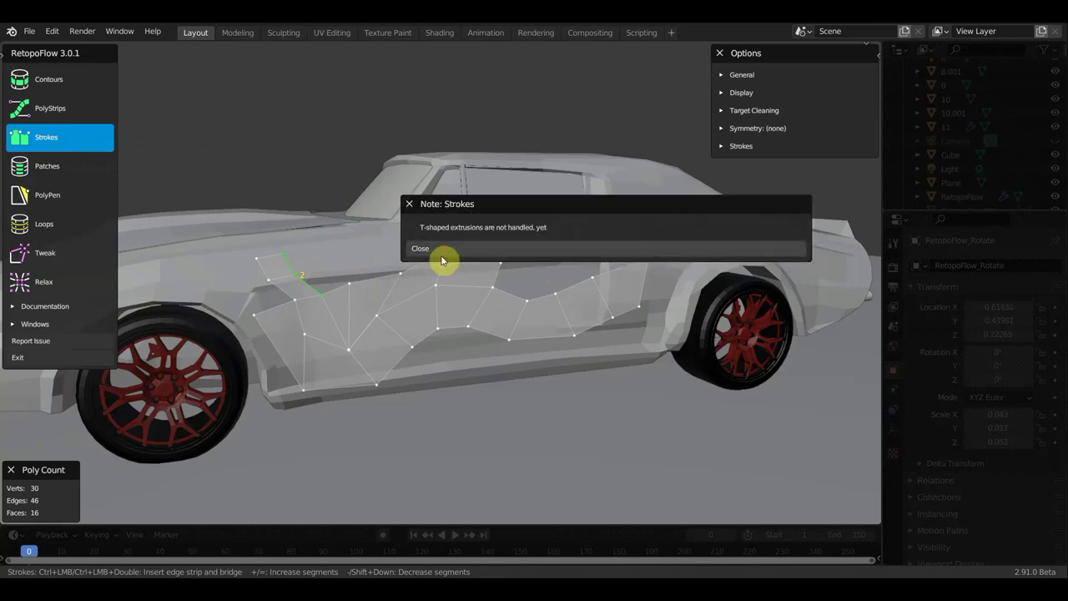
Close the T-shaped extrusion note, add a quad at the front-left end, and switch to Tweak
left_click(439, 247)
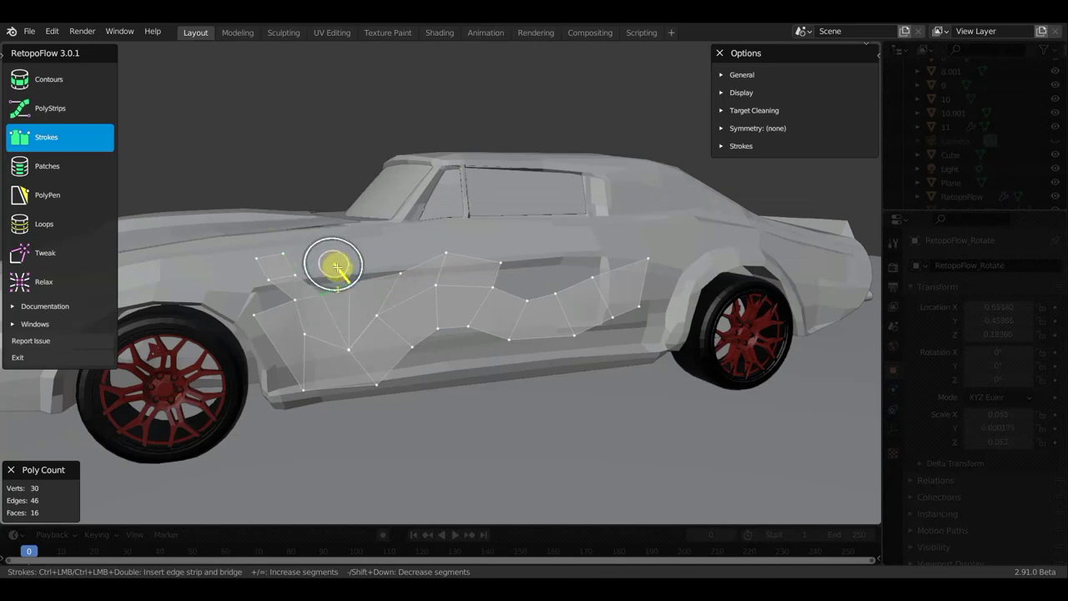
left_click_drag(331, 256, 324, 241, "ctrl")
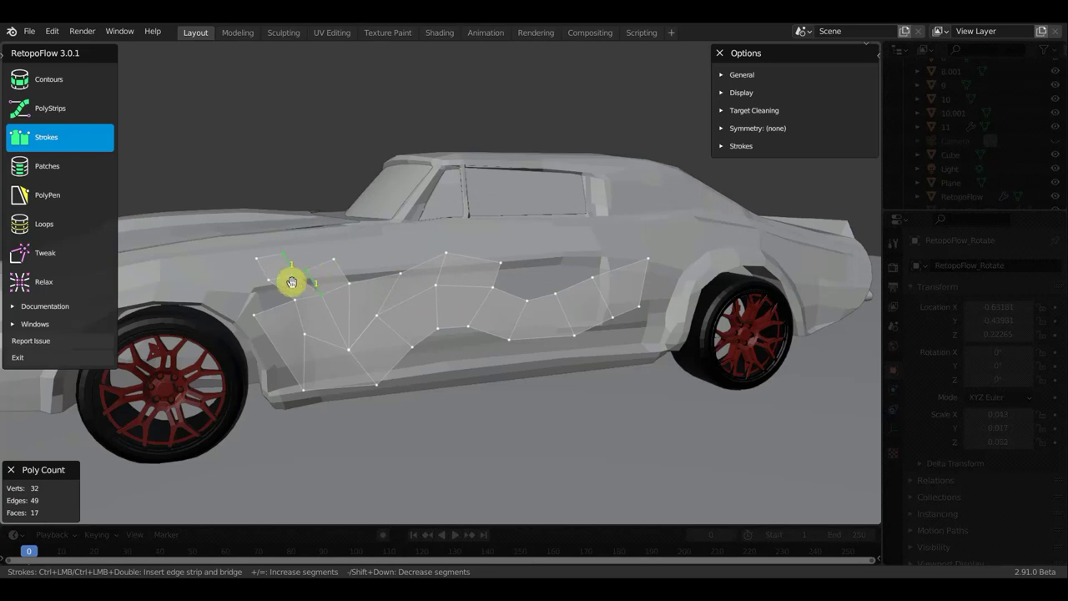
left_click(45, 259)
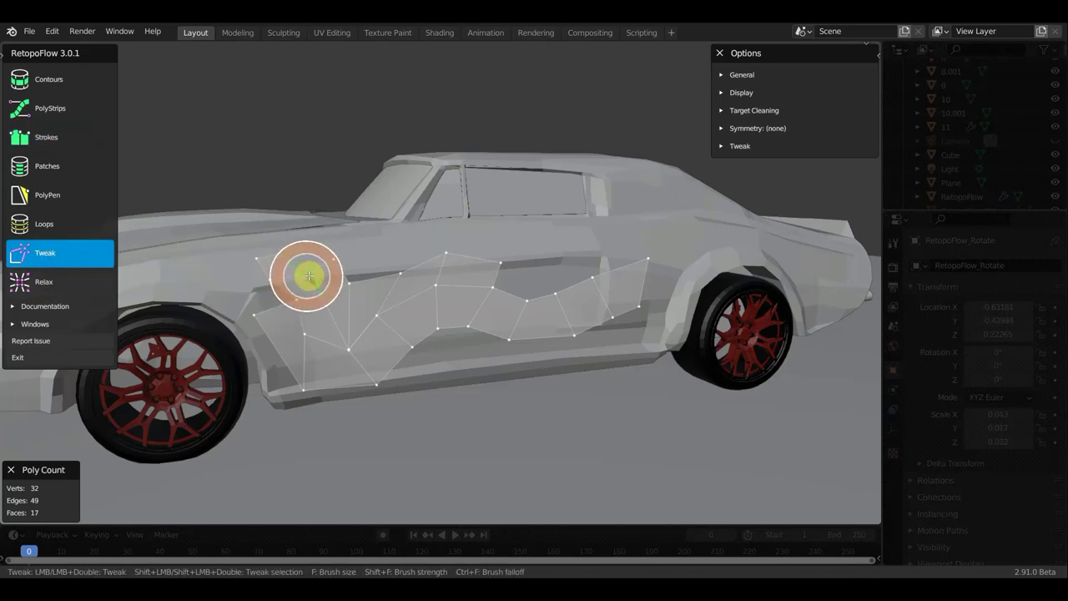
Switch to PolyPen, zoom in on the fender, and undo an extra inserted vertex
left_click(47, 198)
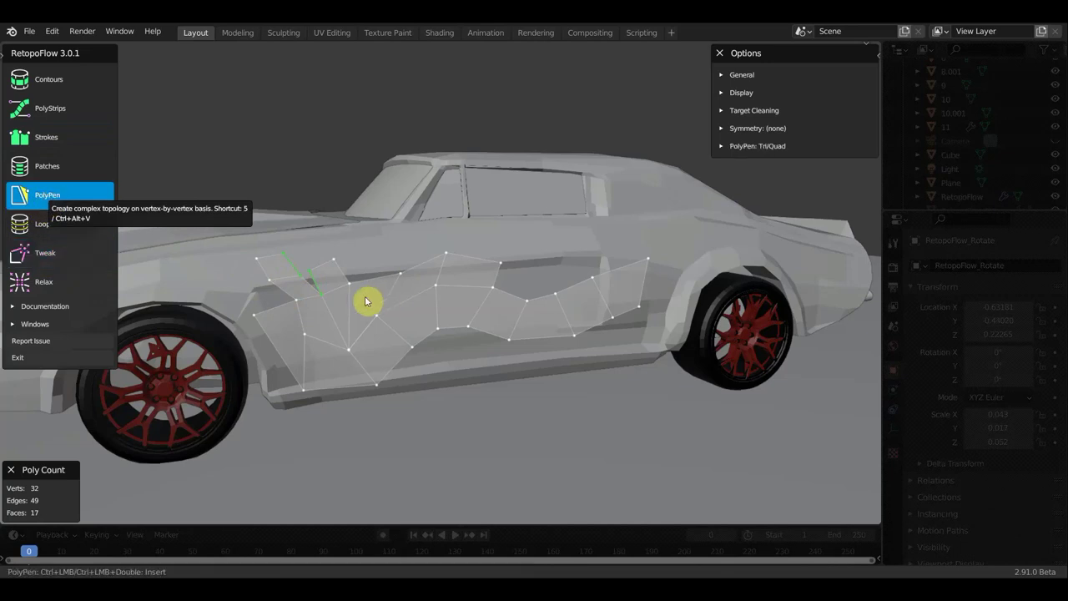
left_click(310, 272, "ctrl")
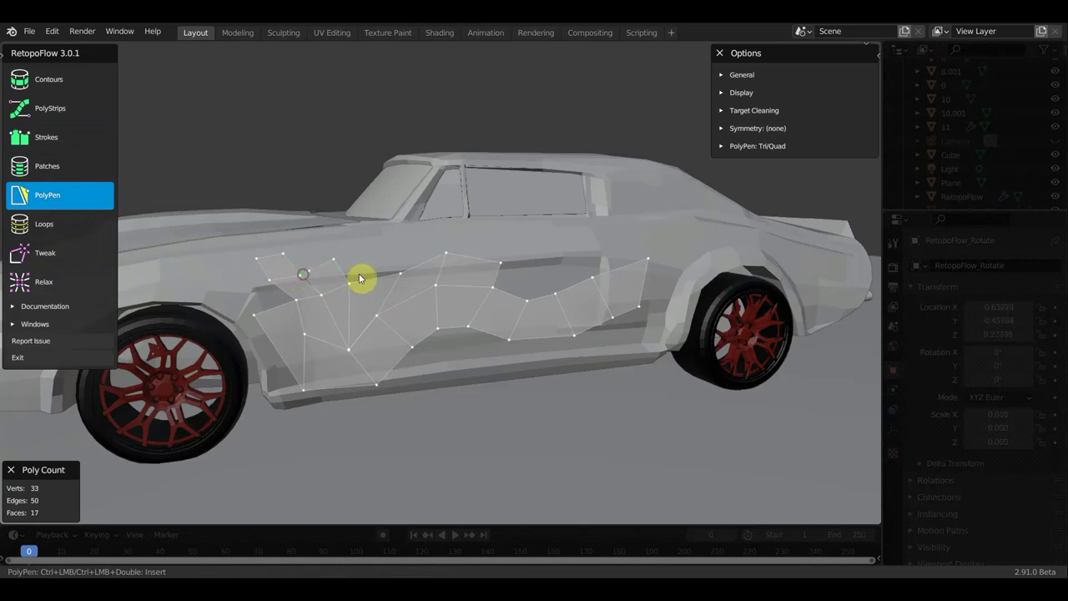
scroll(326, 278, "up", 3)
scroll(325, 278, "up", 2)
scroll(325, 278, "down", 4)
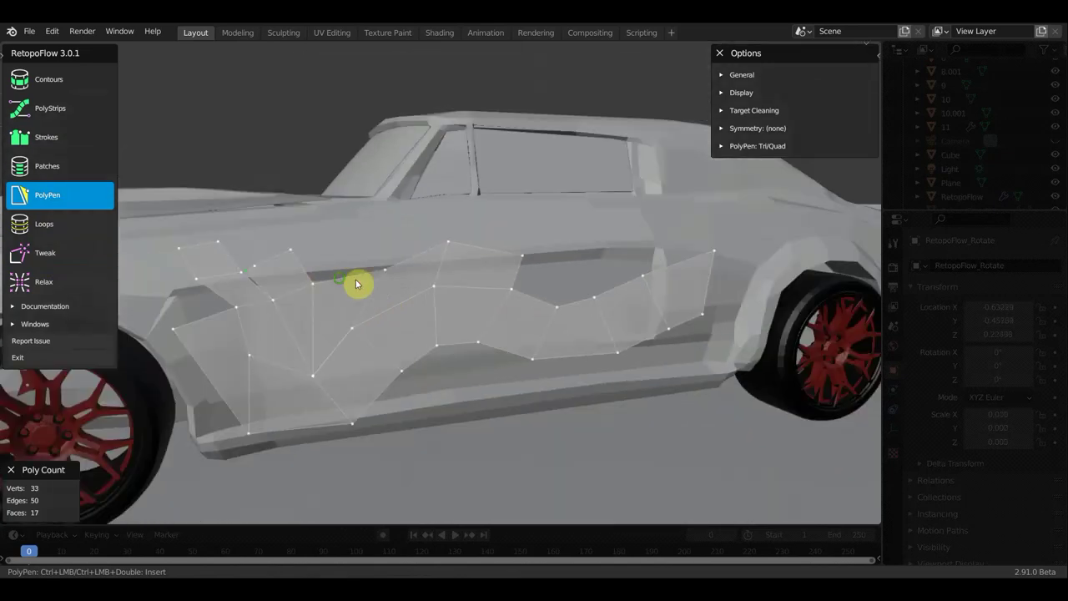
scroll(401, 282, "up", 2)
scroll(440, 286, "up", 3)
scroll(435, 291, "down", 3)
scroll(389, 287, "down", 1)
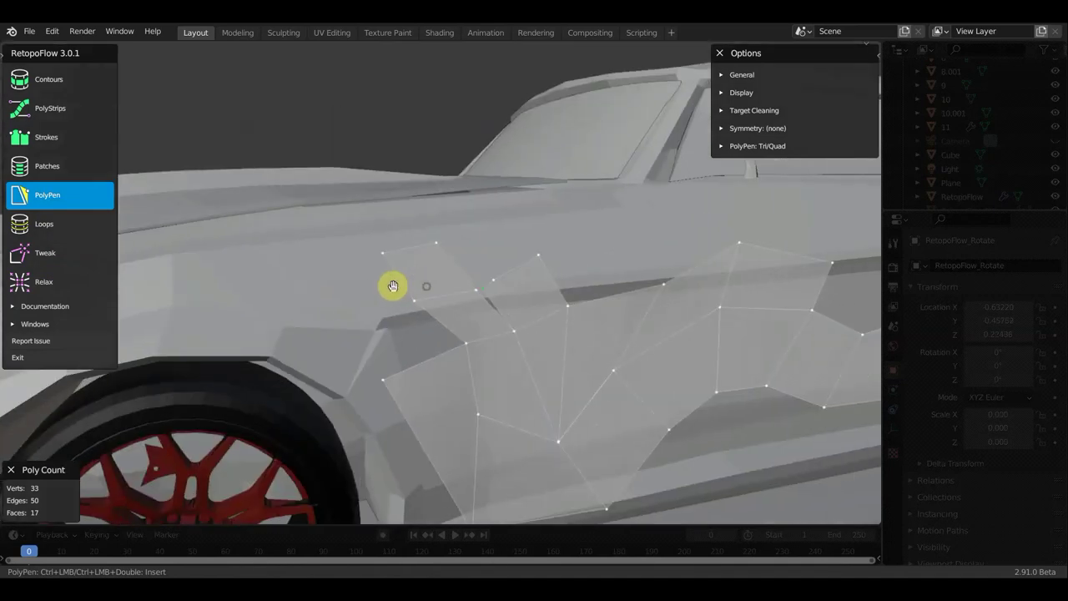
scroll(409, 289, "up", 4)
scroll(426, 294, "down", 2)
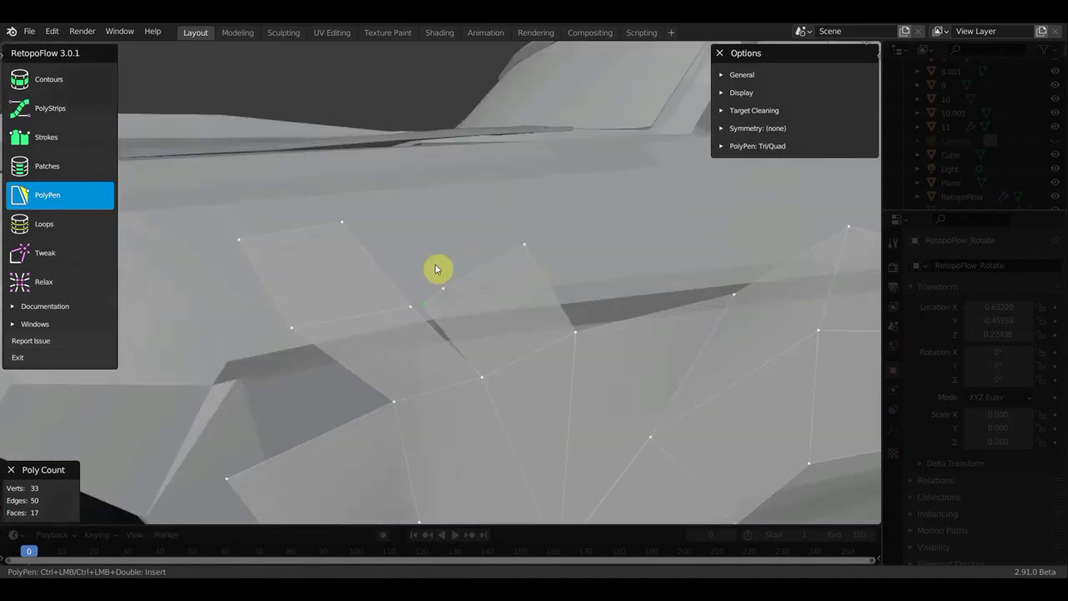
key("ctrl+z")
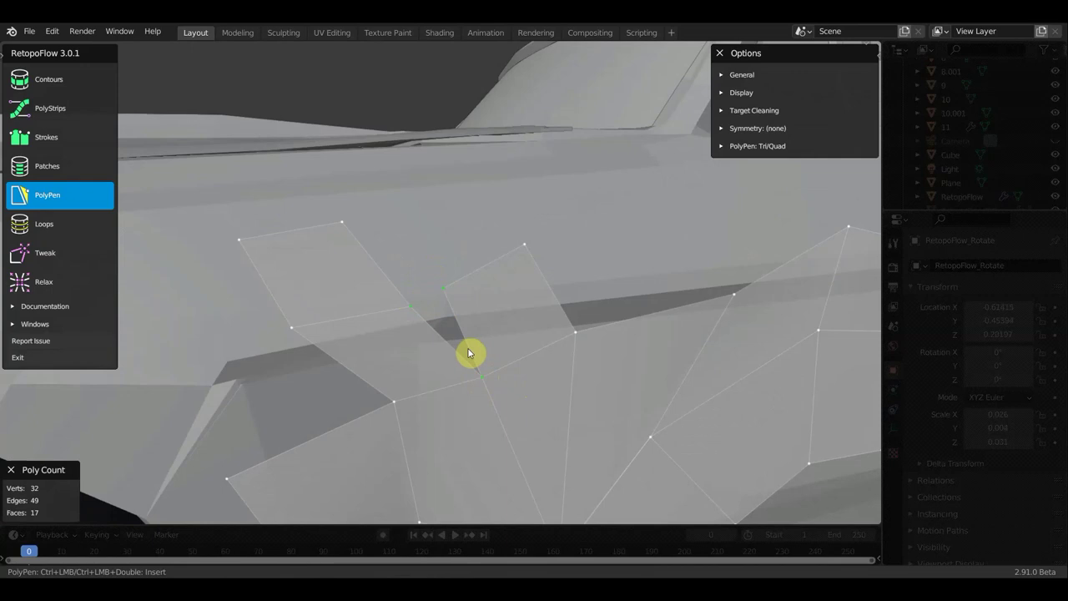
Merge the quad's corner into its neighbouring vertex and reposition the top vertices
left_click(468, 349)
left_click(468, 350)
left_click_drag(412, 304, 442, 287)
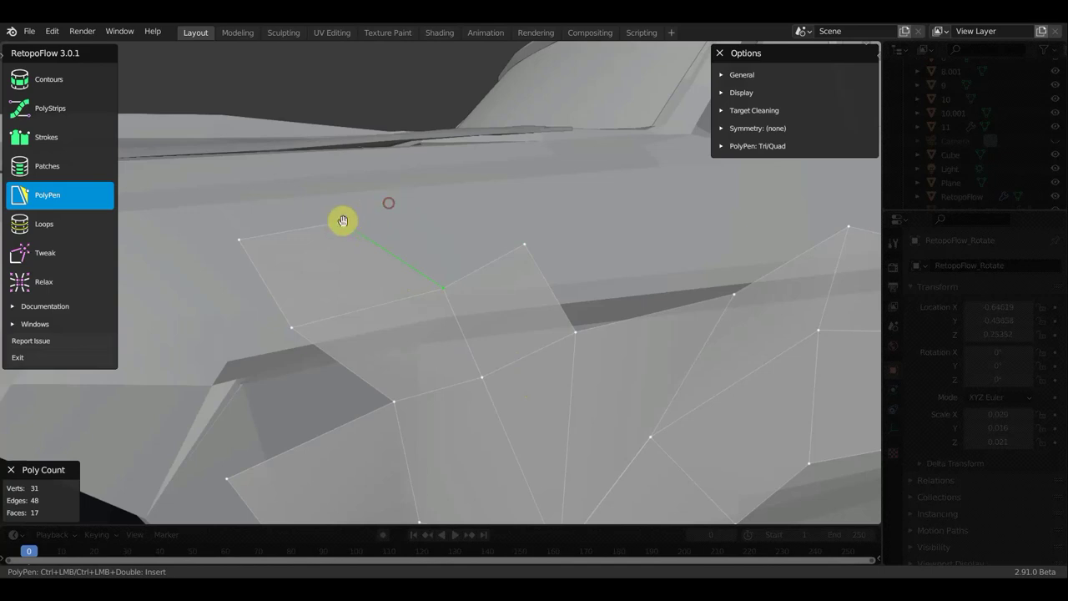
left_click_drag(342, 221, 355, 218)
left_click_drag(456, 287, 426, 291)
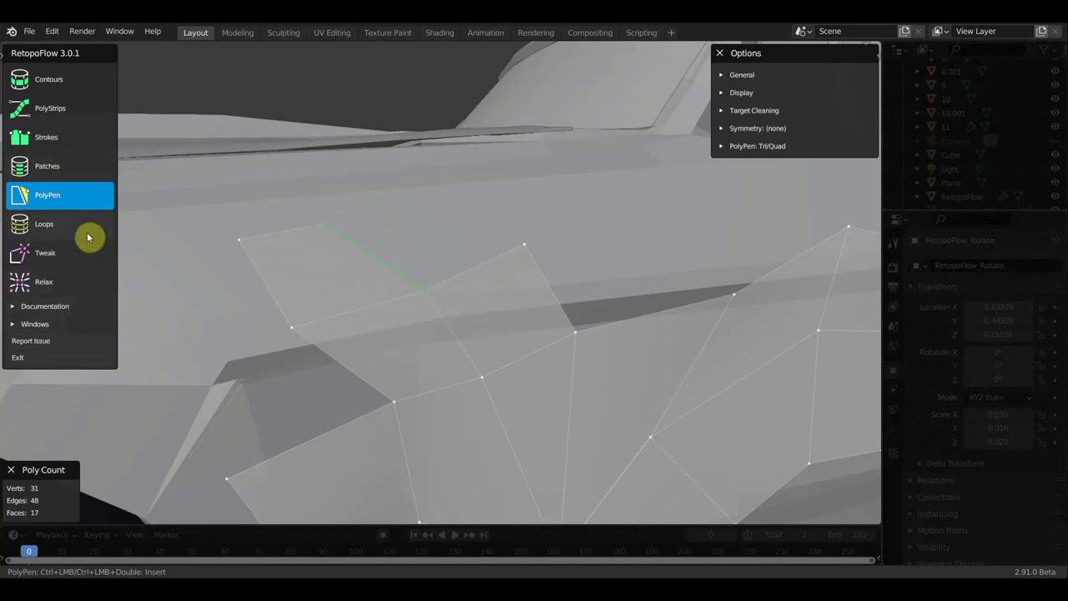
Pull a lower vertex up and left, nudge another, and delete the stray vertex
scroll(480, 245, "down", 4)
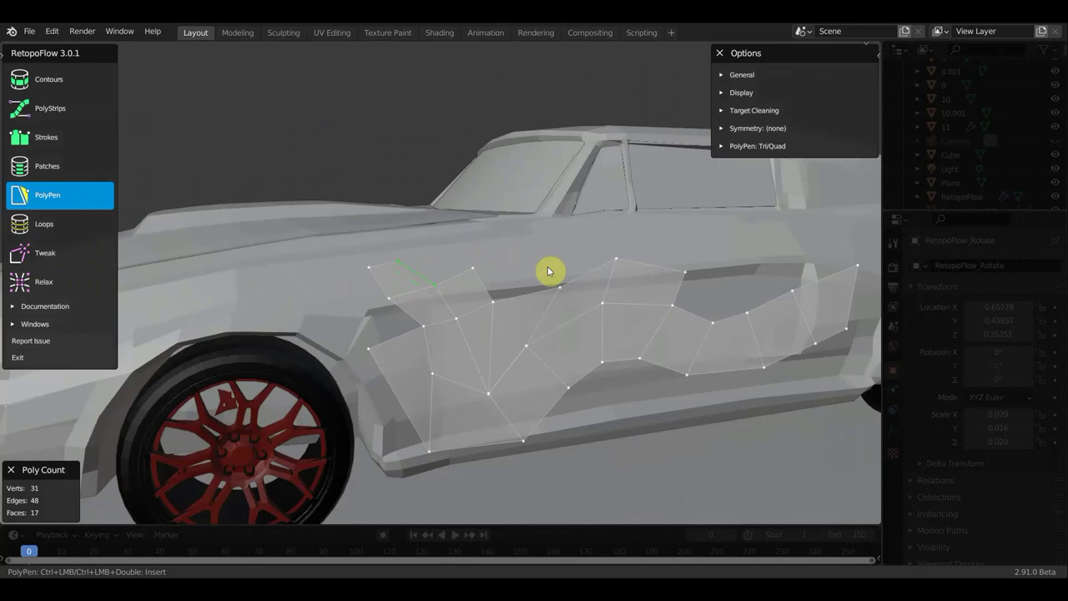
left_click(524, 440)
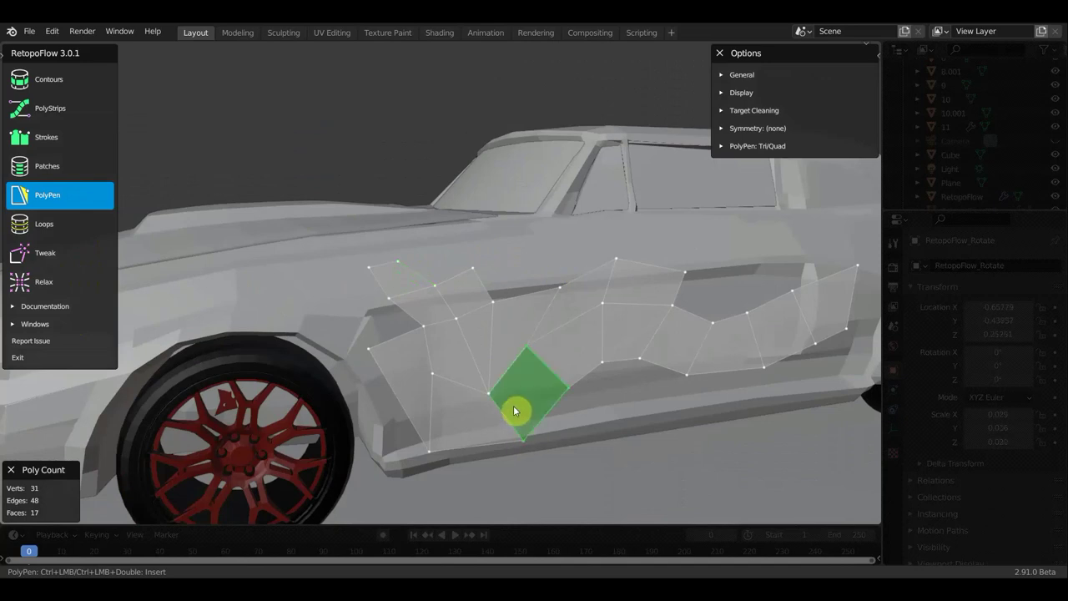
left_click(527, 450)
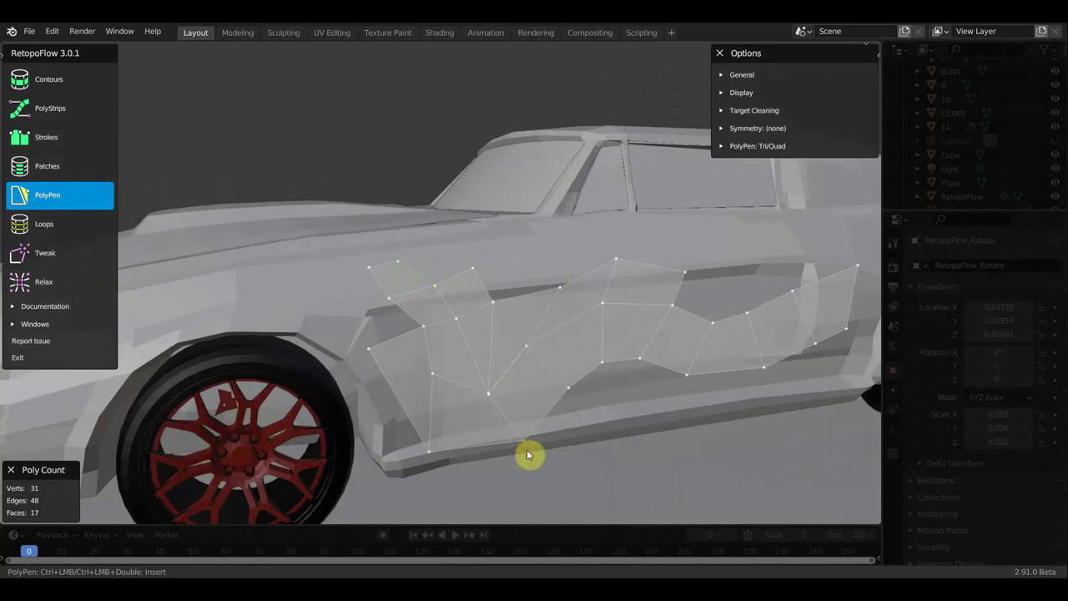
left_click(489, 394)
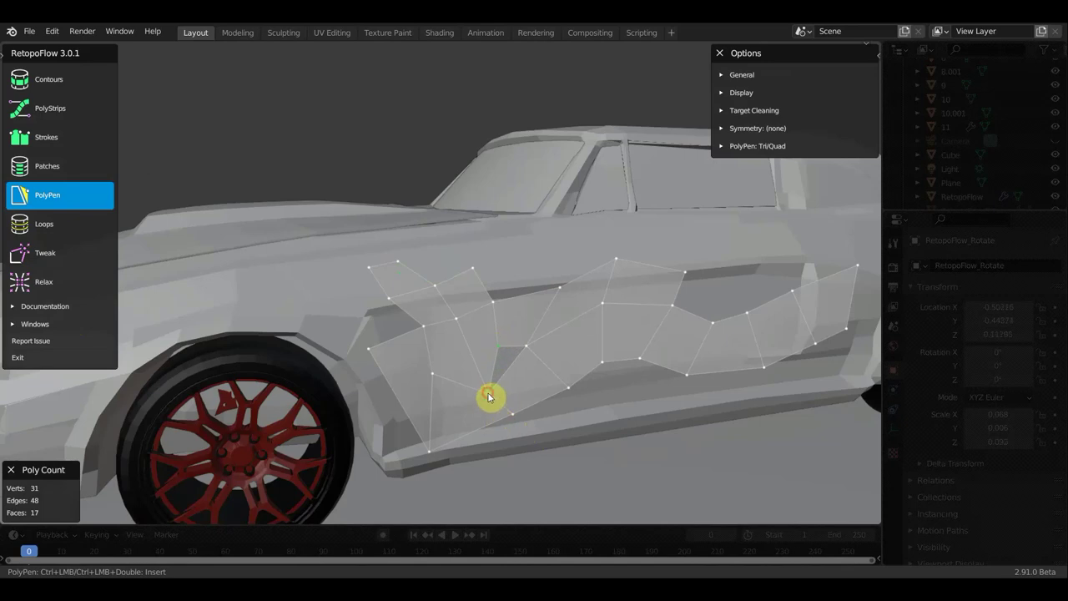
left_click_drag(488, 393, 470, 367)
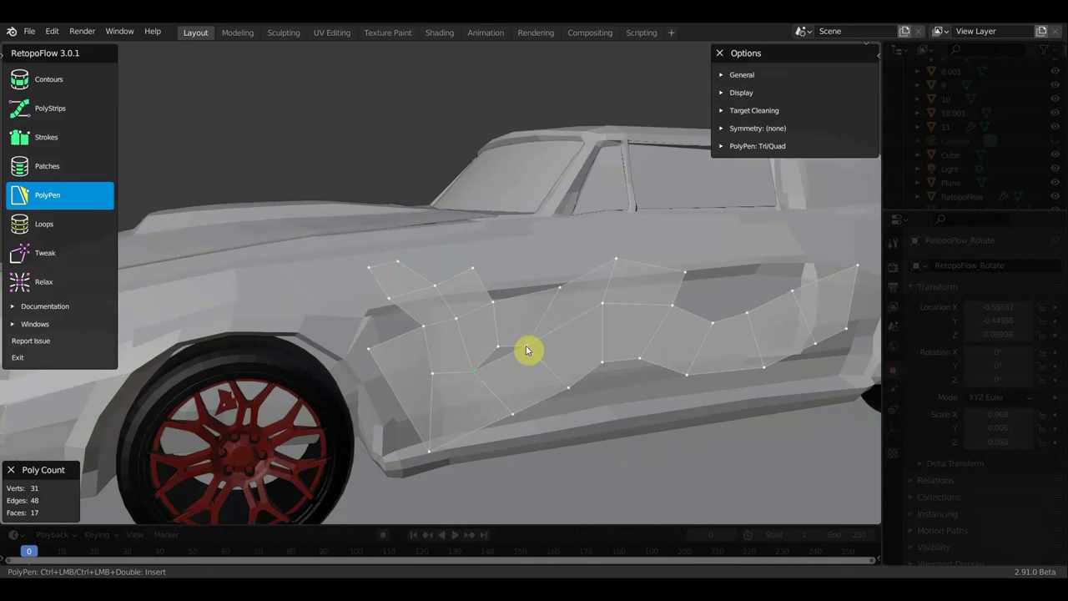
left_click_drag(498, 346, 490, 342)
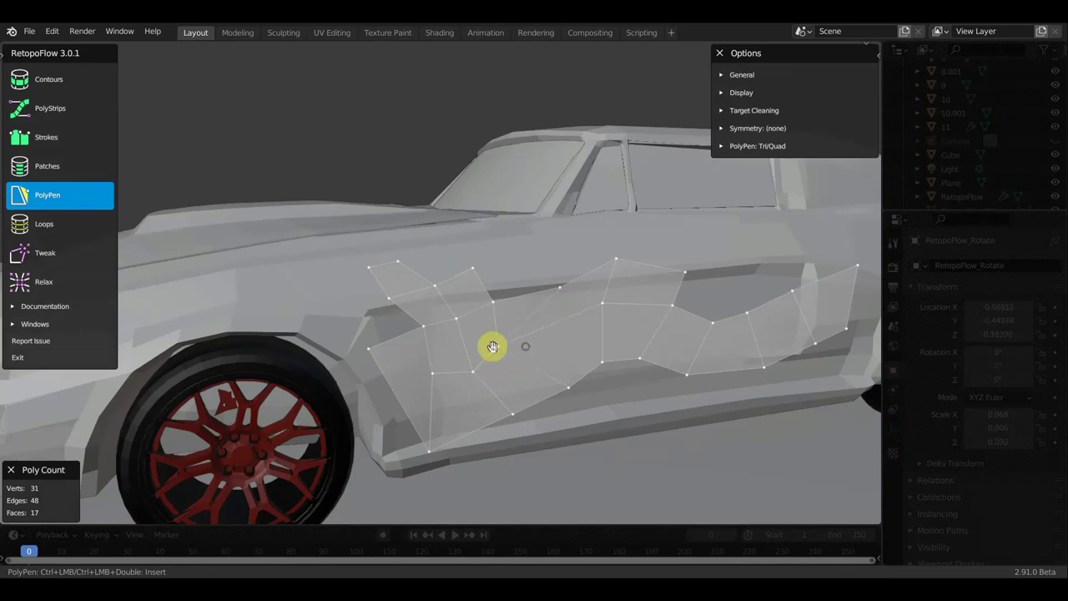
key("Delete")
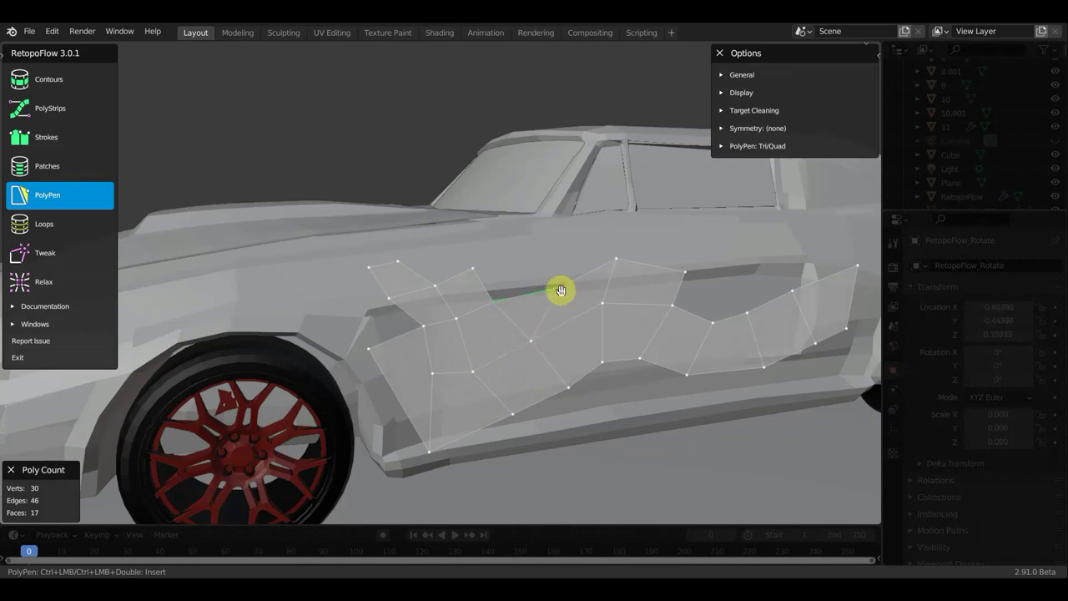
Insert a vertex on the panel's upper edge, merge another into its neighbour, and orbit out
left_click(529, 260, "ctrl")
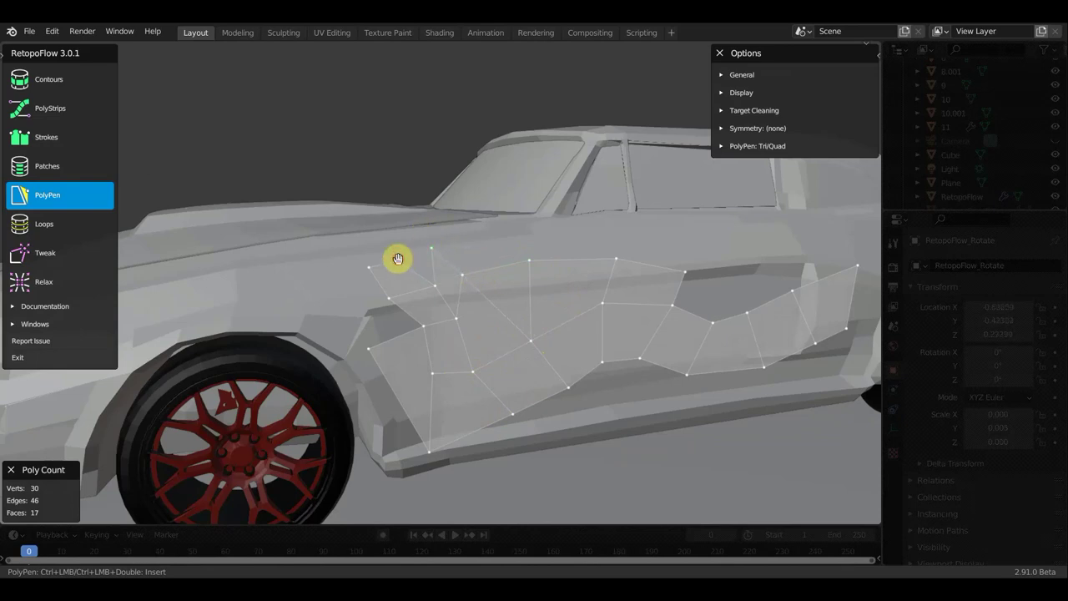
left_click_drag(435, 248, 433, 248)
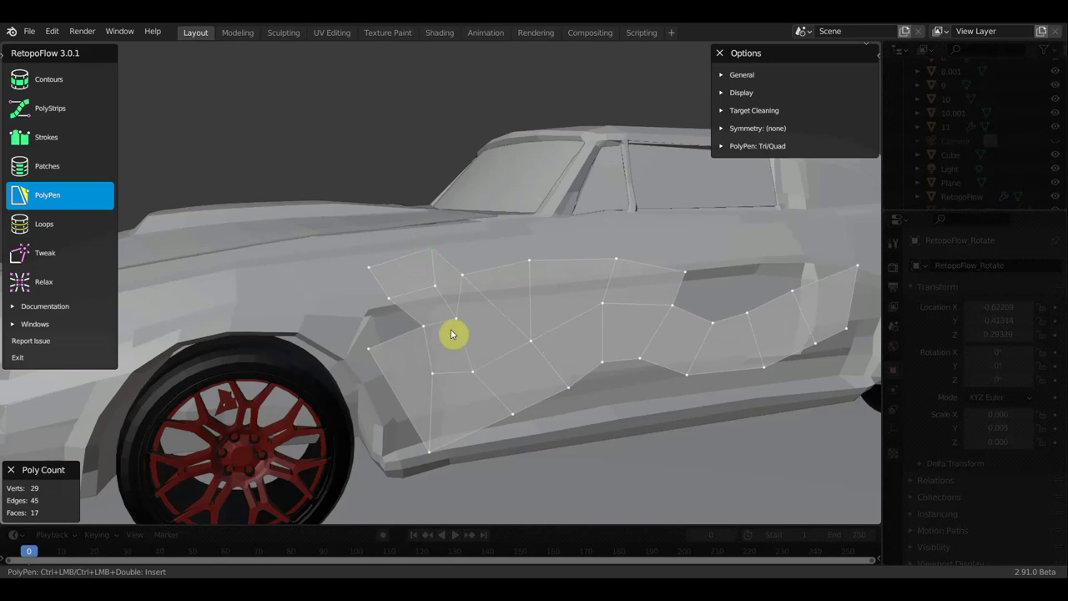
left_click(410, 273)
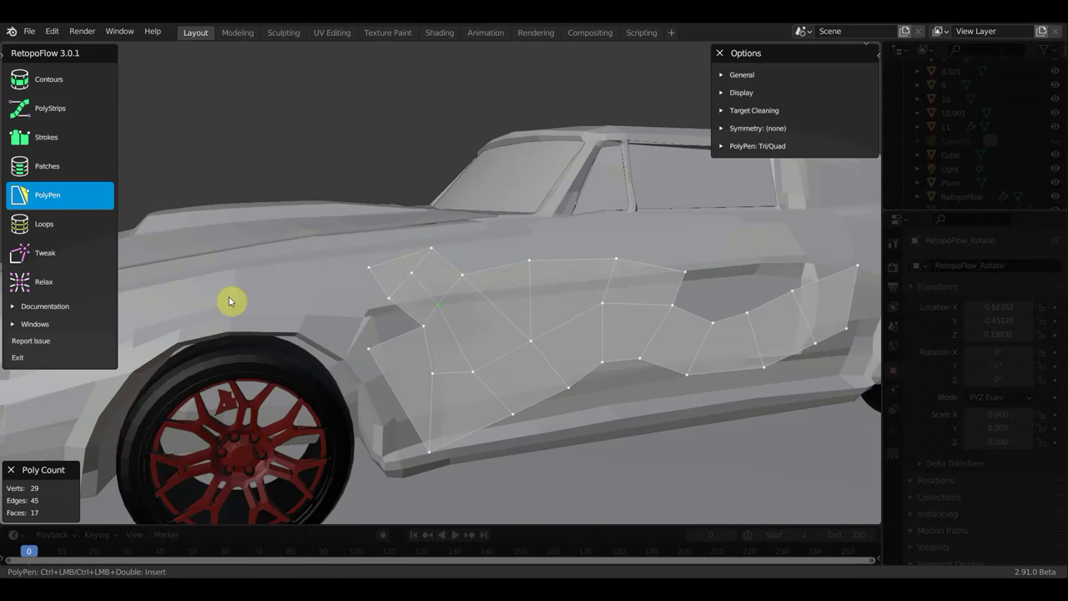
scroll(476, 319, "down", 4)
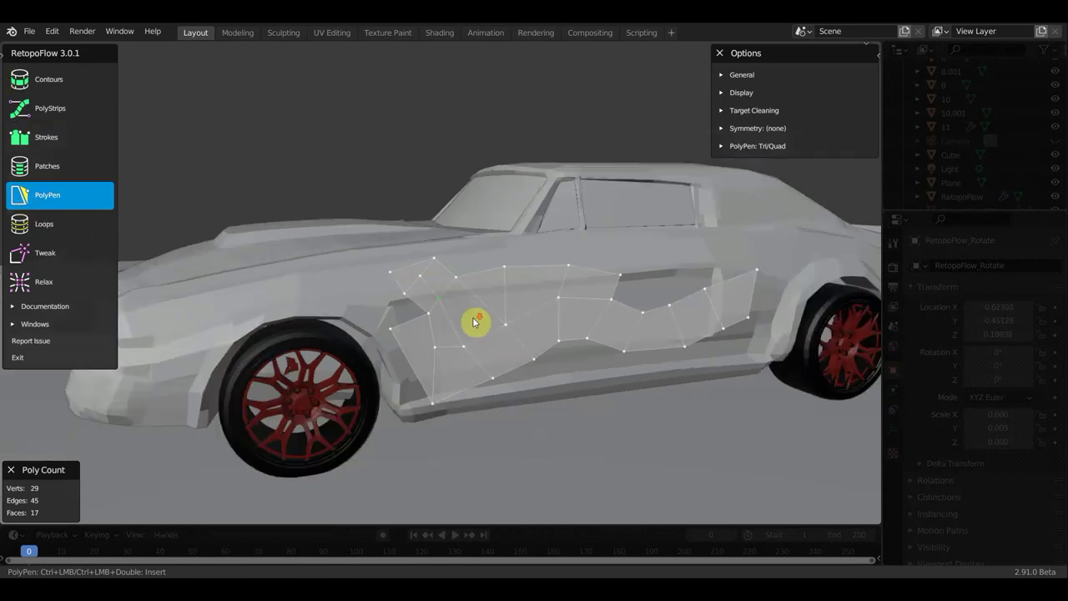
middle_click_drag(492, 313, 479, 305)
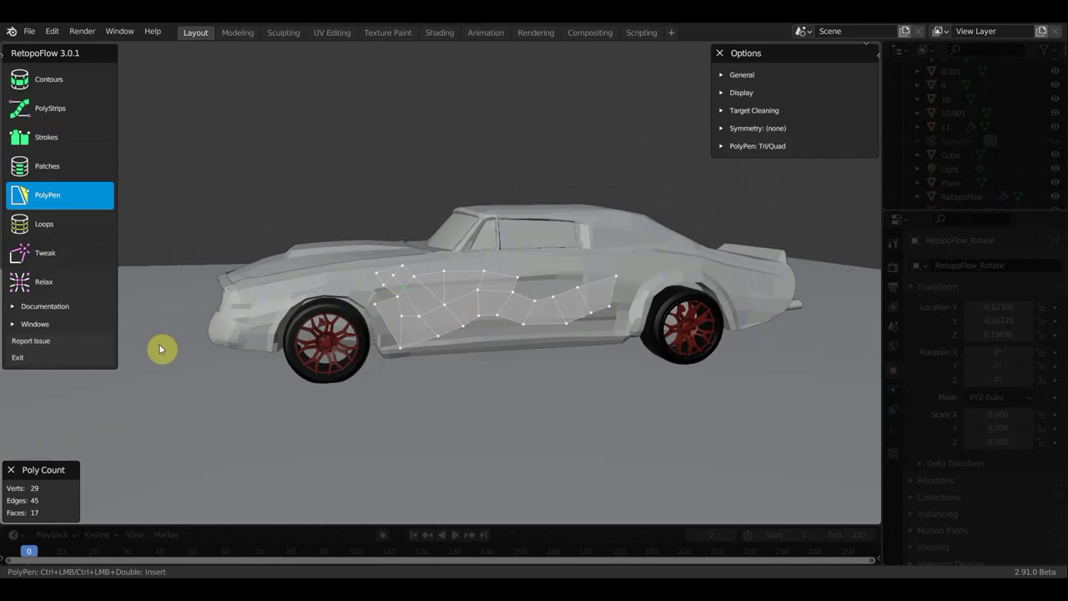
Exit RetopoFlow and switch to Object Mode
left_click(20, 359)
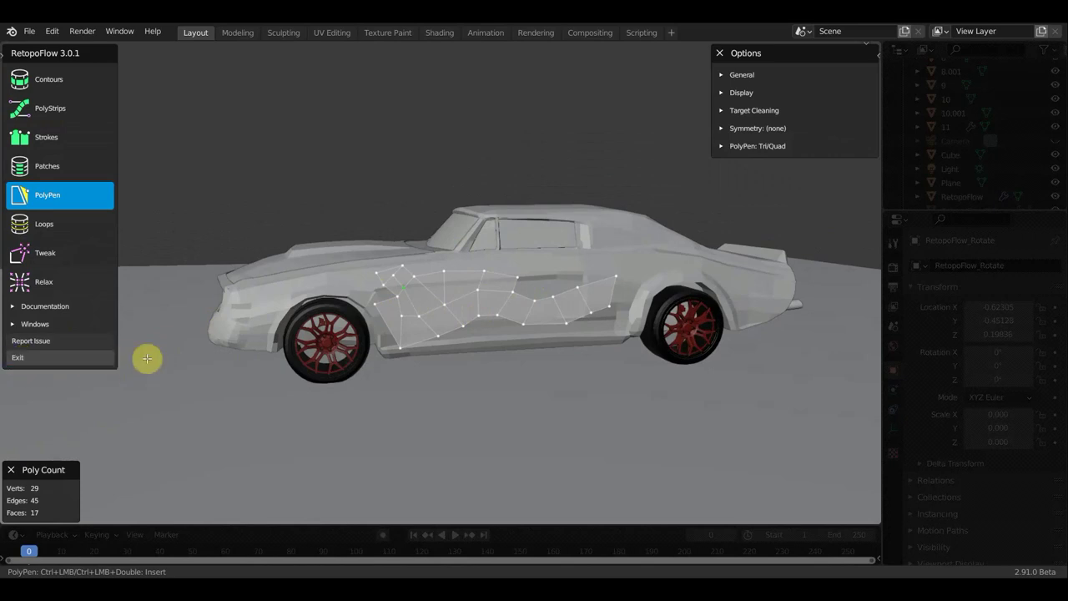
scroll(305, 216, "up", 3)
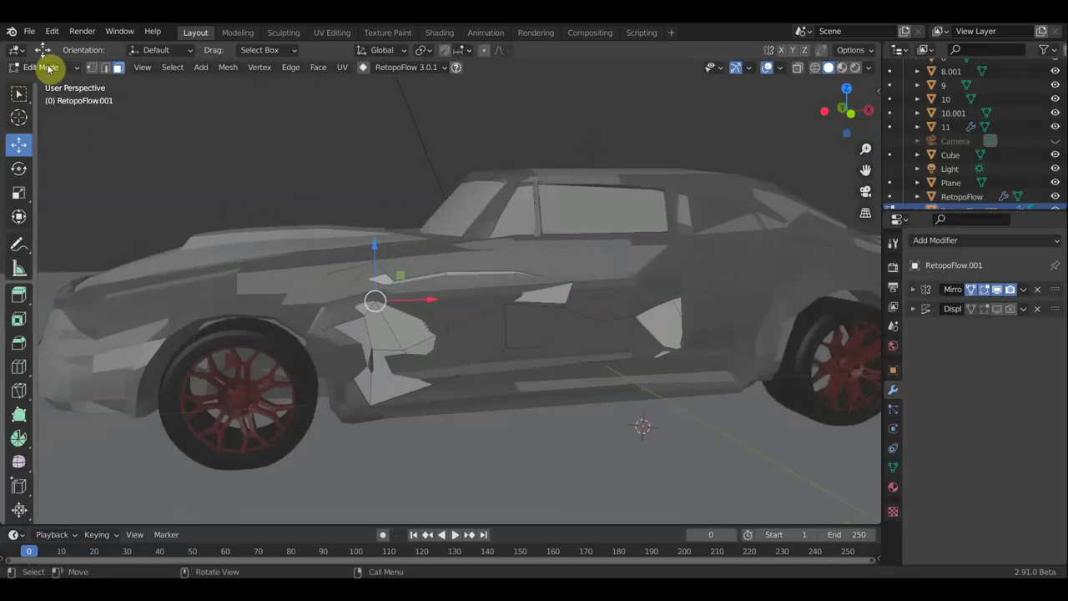
left_click(42, 67)
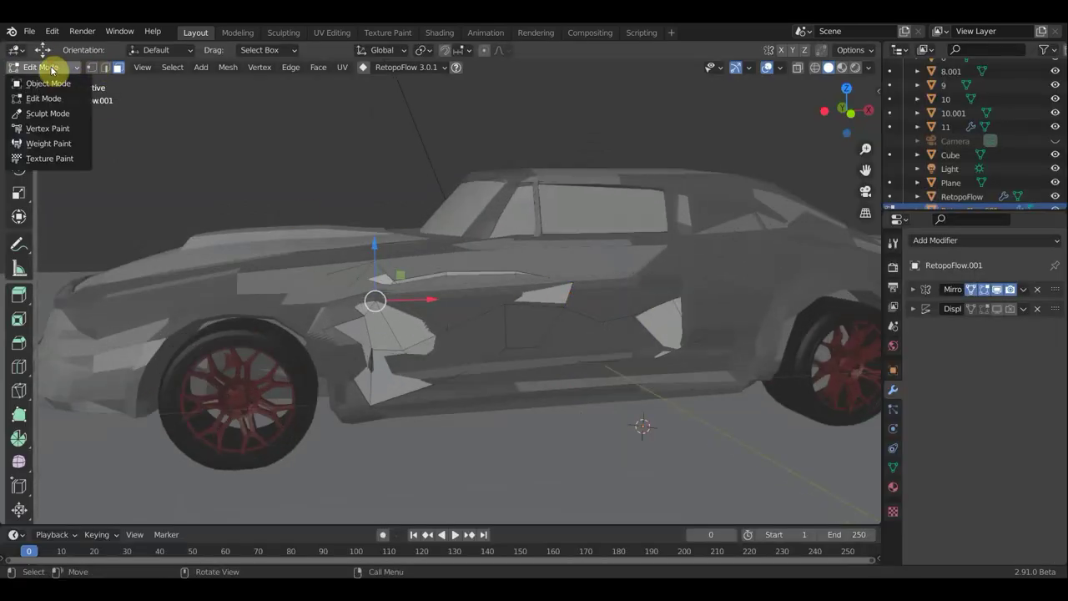
left_click(30, 85)
Delete the car model and select the remaining RetopoFlow.001 door mesh
scroll(459, 267, "down", 2)
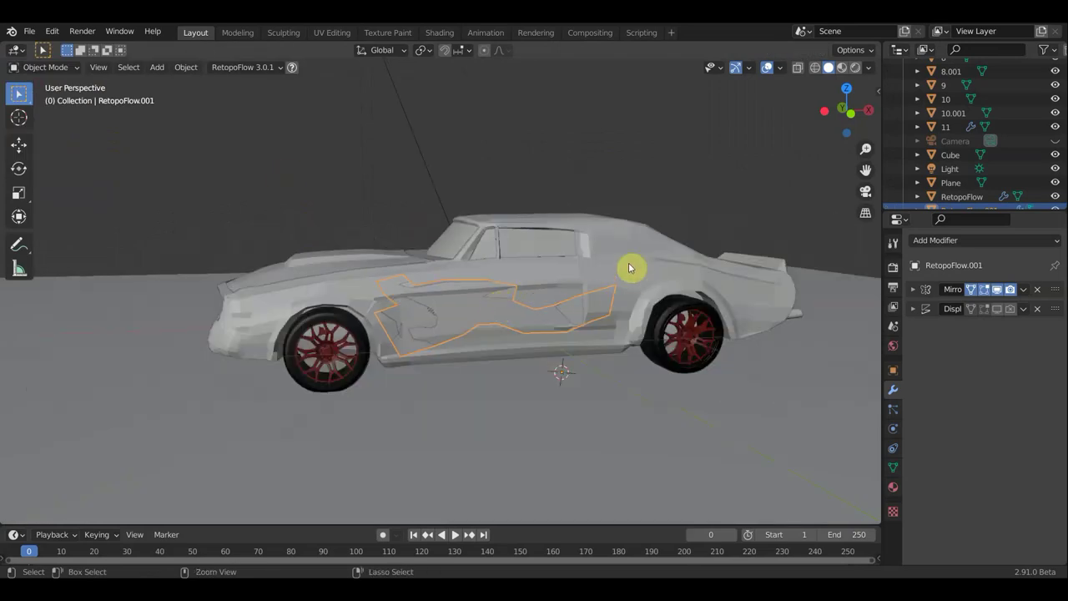
key("a")
key("Delete")
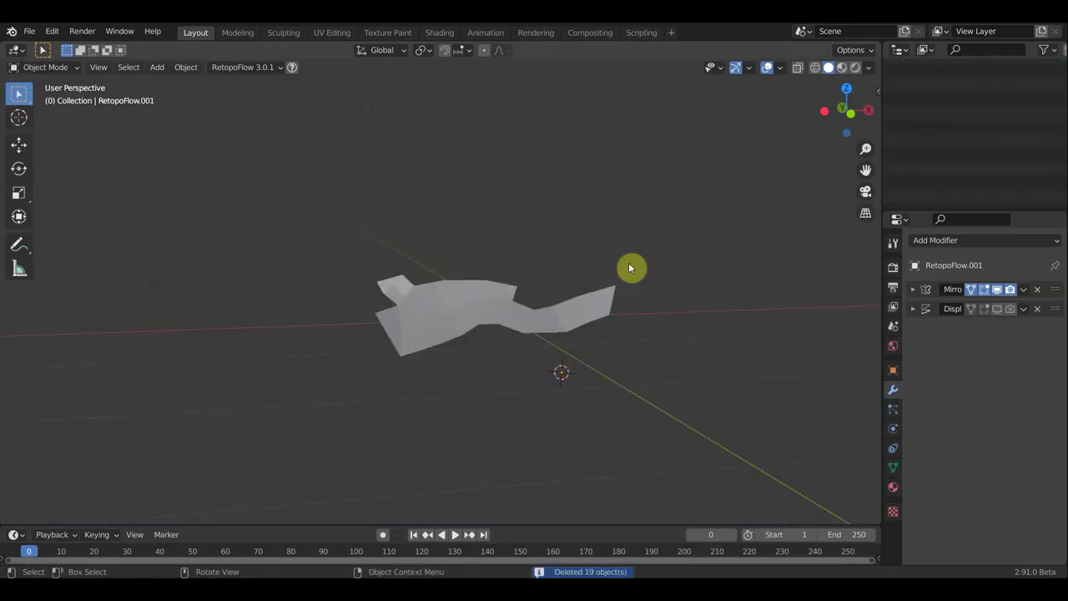
mouse_move(634, 327)
middle_mouse_down()
mouse_move(455, 379)
mouse_move(632, 396)
mouse_move(532, 355)
mouse_move(391, 255)
middle_mouse_up()
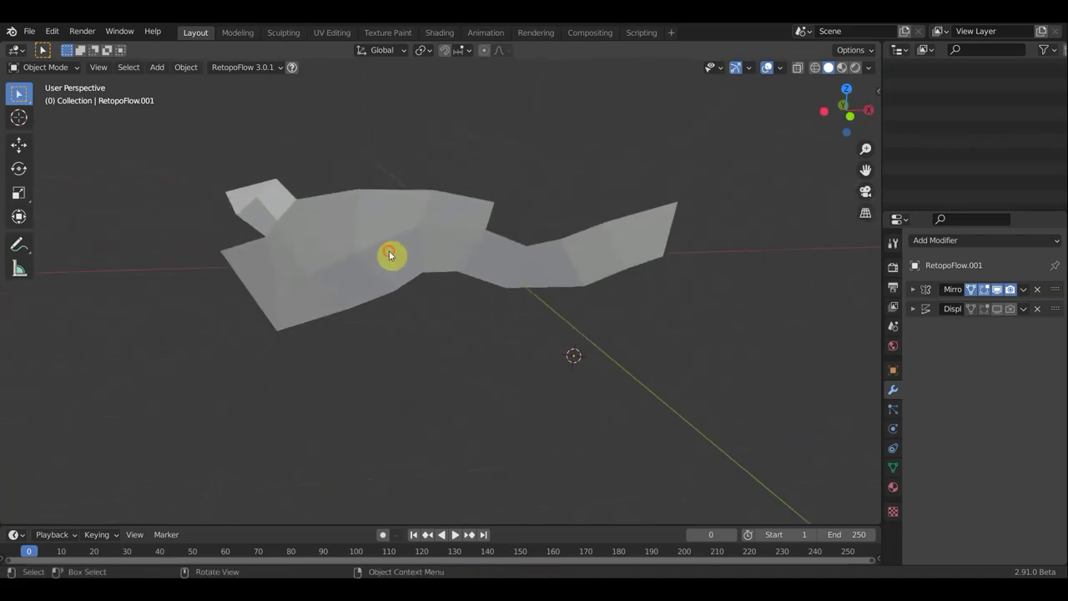
left_click(401, 253)
mouse_move(464, 257)
middle_mouse_down()
mouse_move(610, 296)
mouse_move(617, 340)
mouse_move(543, 322)
mouse_move(453, 279)
mouse_move(339, 286)
mouse_move(516, 269)
middle_mouse_up()
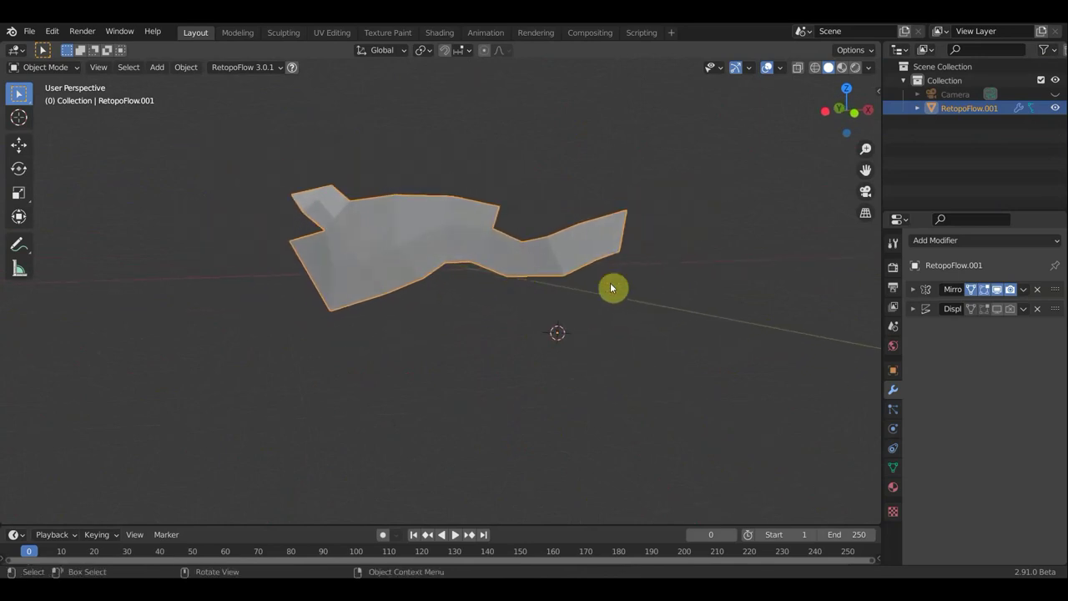
Expand the Displace and Mirror modifier panels to review their settings
left_click(912, 308)
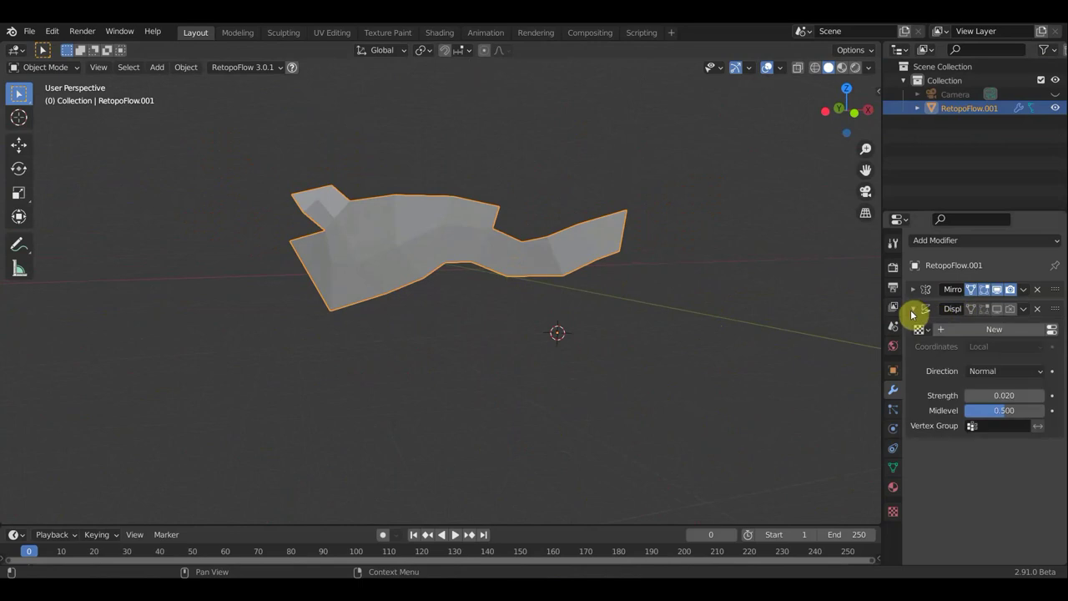
left_click(912, 309)
left_click(912, 289)
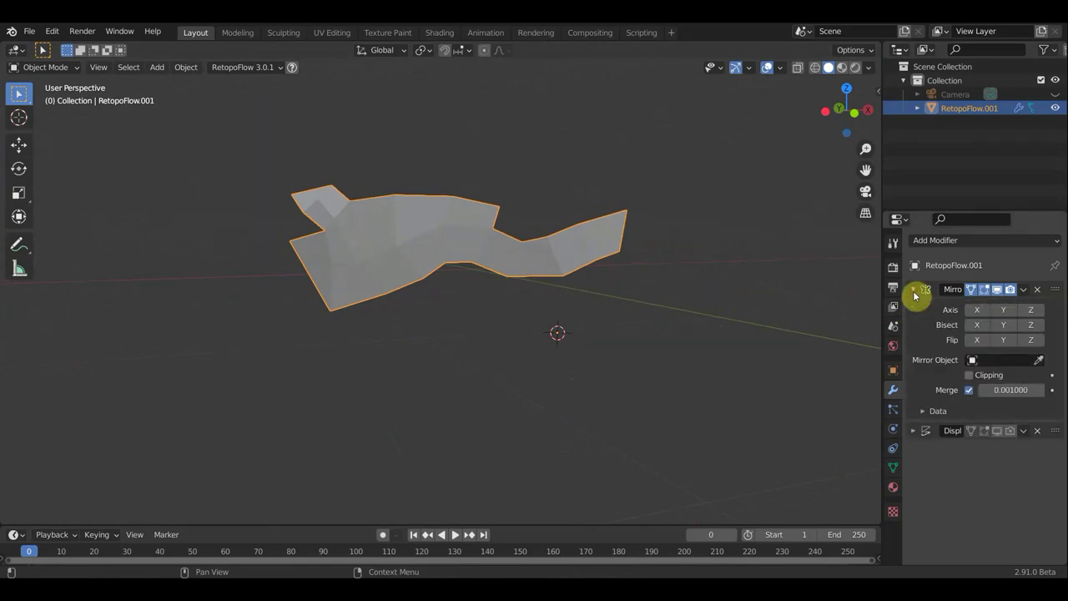
left_click(913, 291)
left_click(914, 290)
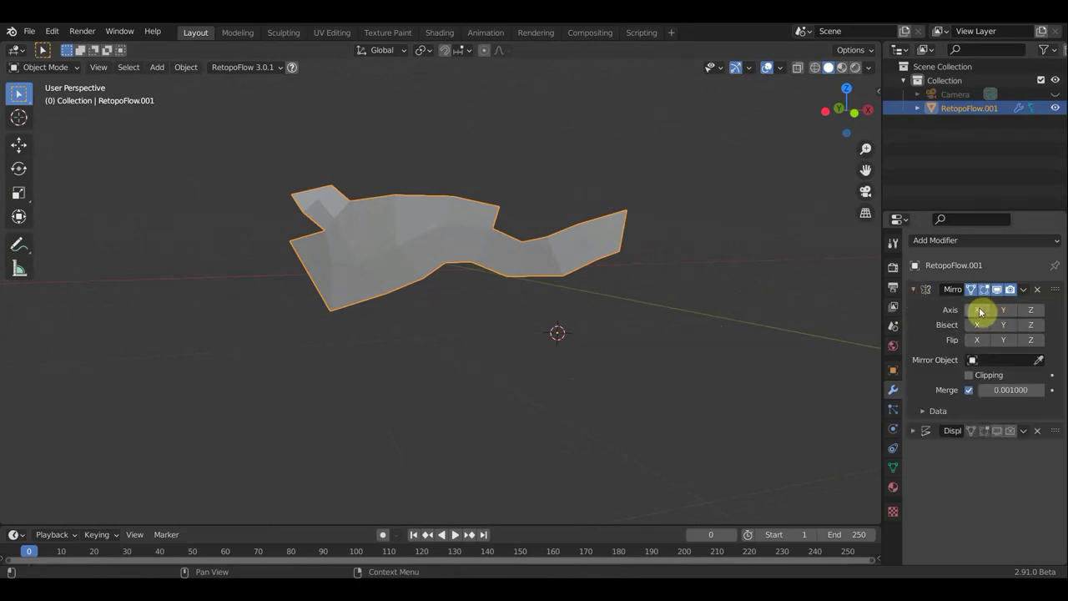
Toggle the Mirror modifier's X and Y axes off, leaving no axis, and orbit to check
left_click(980, 311)
left_click(980, 311)
left_click(1003, 309)
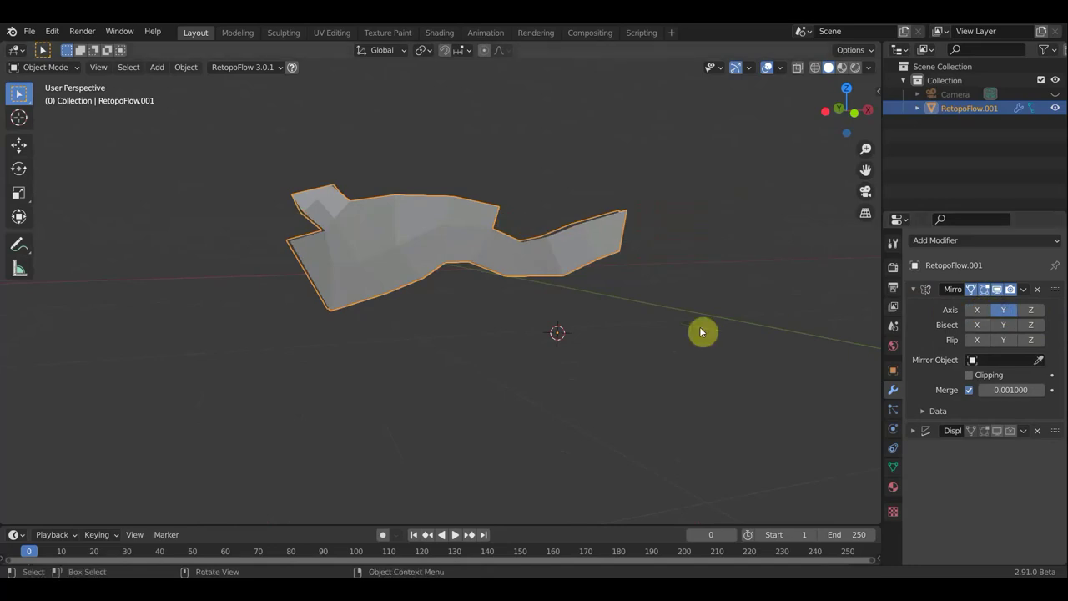
middle_click_drag(701, 332, 808, 341)
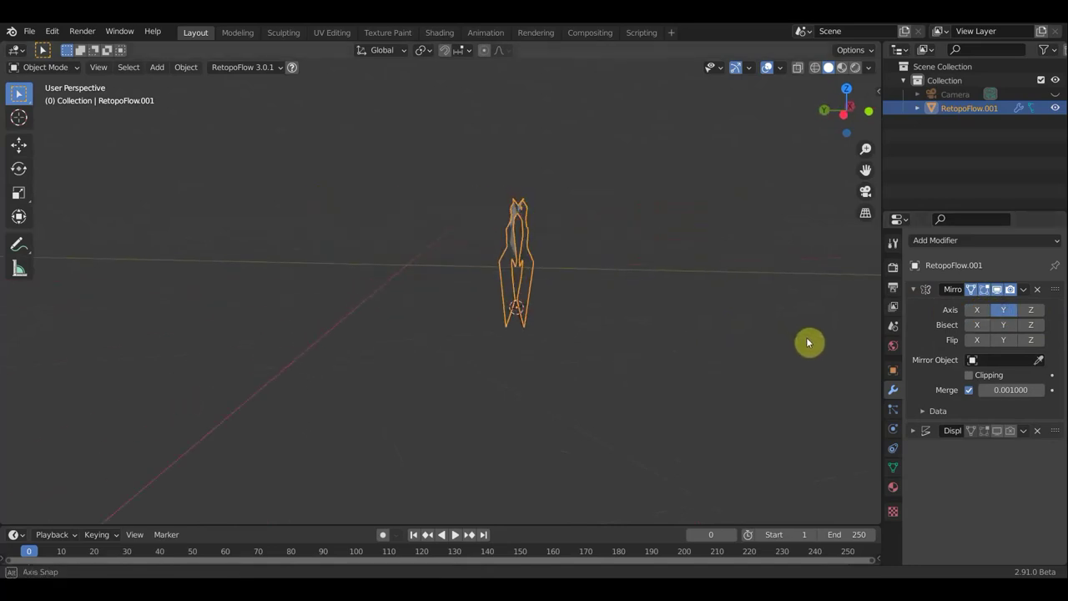
left_click(1008, 312)
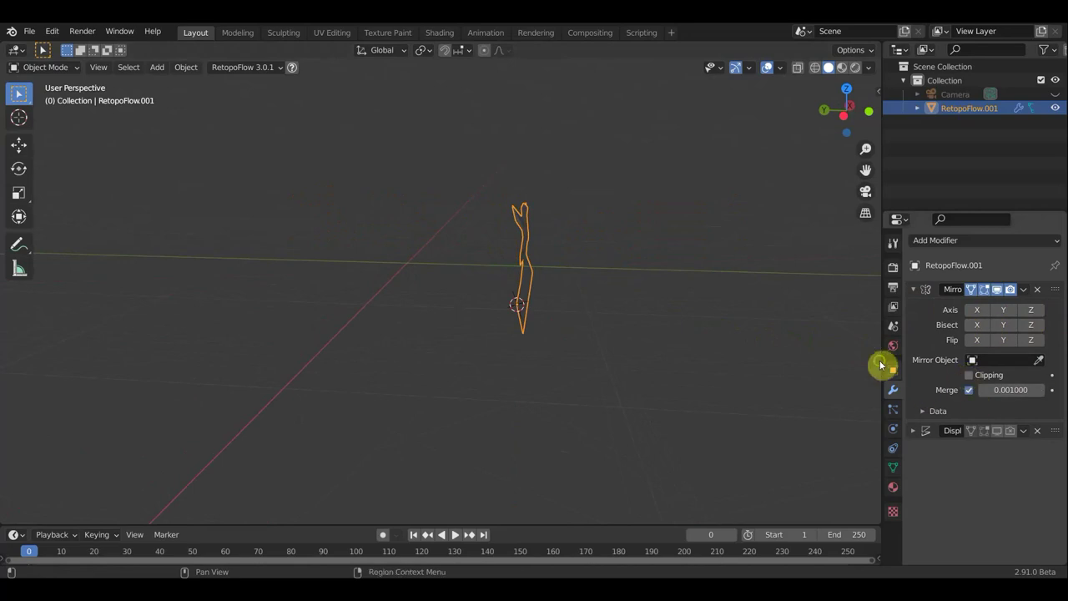
mouse_move(867, 358)
middle_mouse_down()
mouse_move(734, 352)
mouse_move(834, 357)
middle_mouse_up()
left_click(1018, 359)
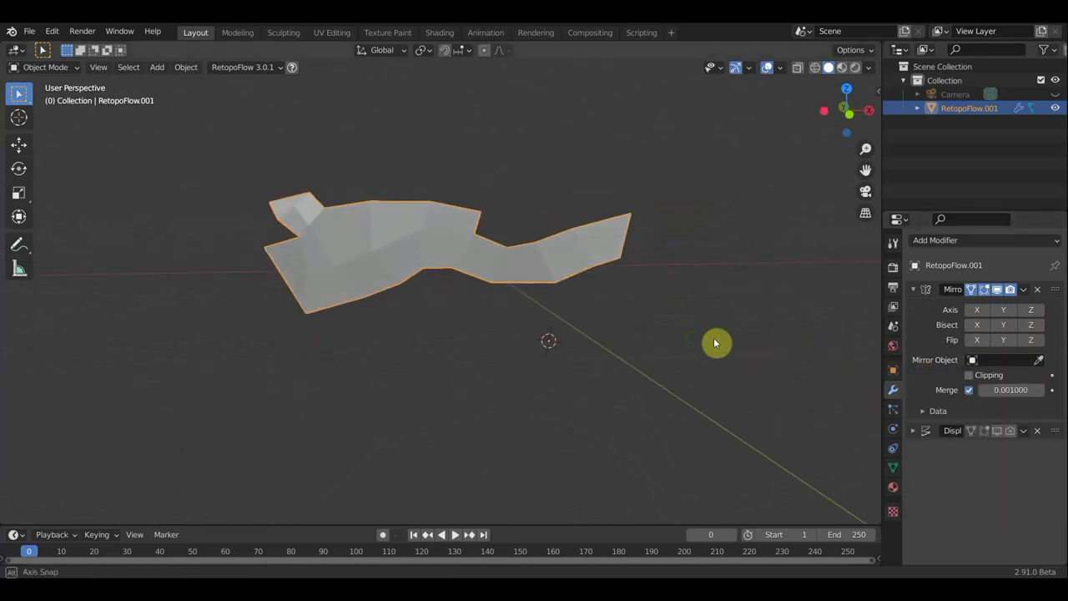
mouse_move(716, 343)
middle_mouse_down()
mouse_move(751, 337)
mouse_move(702, 342)
mouse_move(637, 410)
mouse_move(610, 332)
mouse_move(586, 322)
mouse_move(639, 336)
mouse_move(639, 327)
mouse_move(656, 328)
middle_mouse_up()
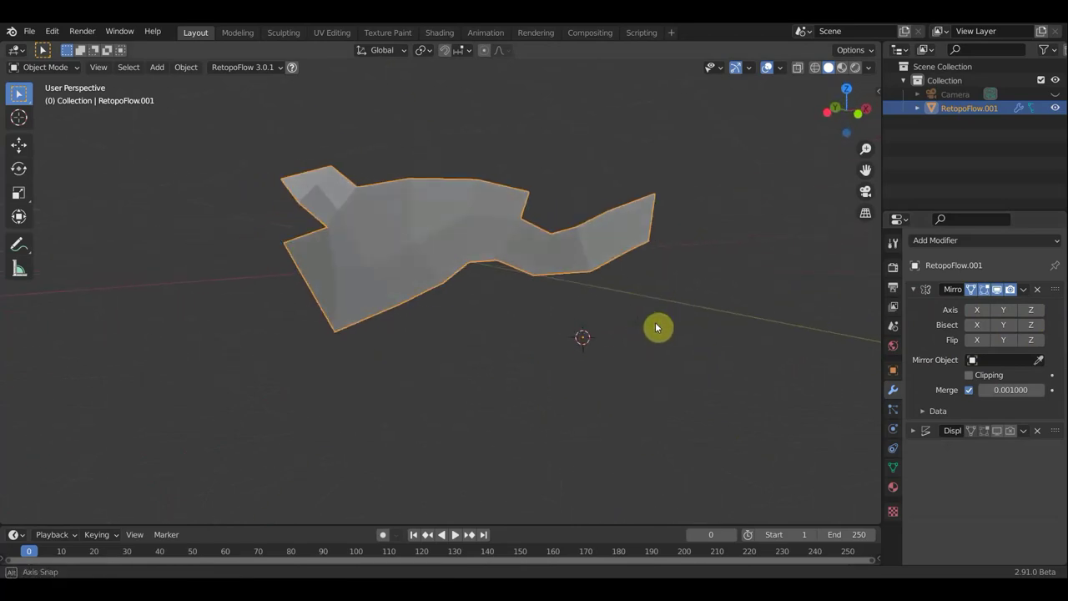